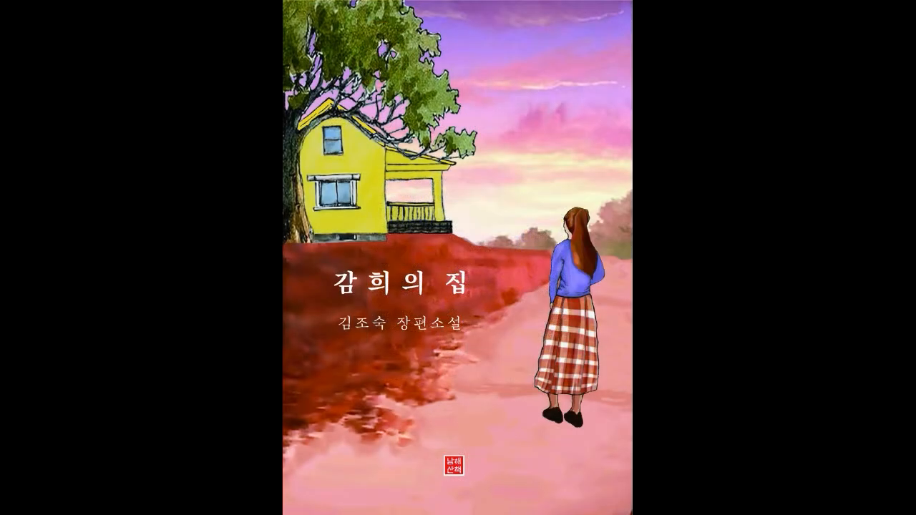
Open the manuscript file 감희의 집 1p_52P.hwp and go to the beginning of its first page
click(225, 149)
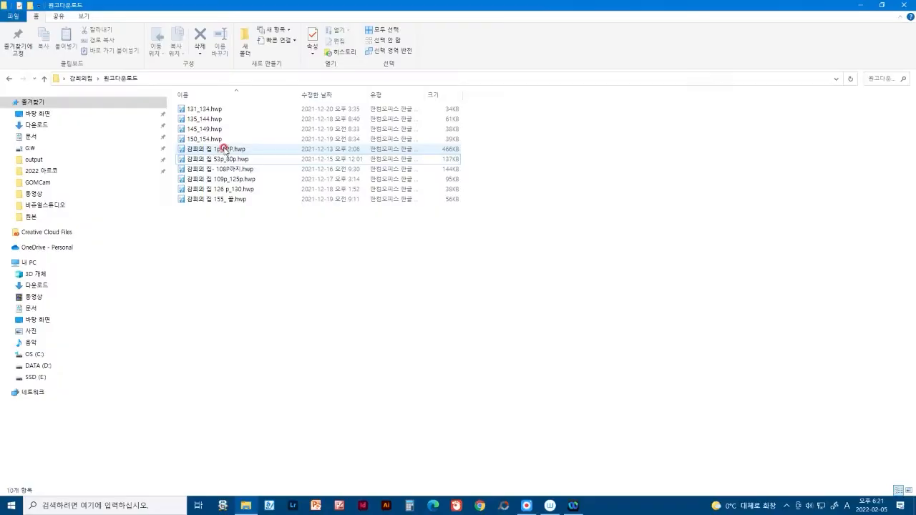
double_click(225, 150)
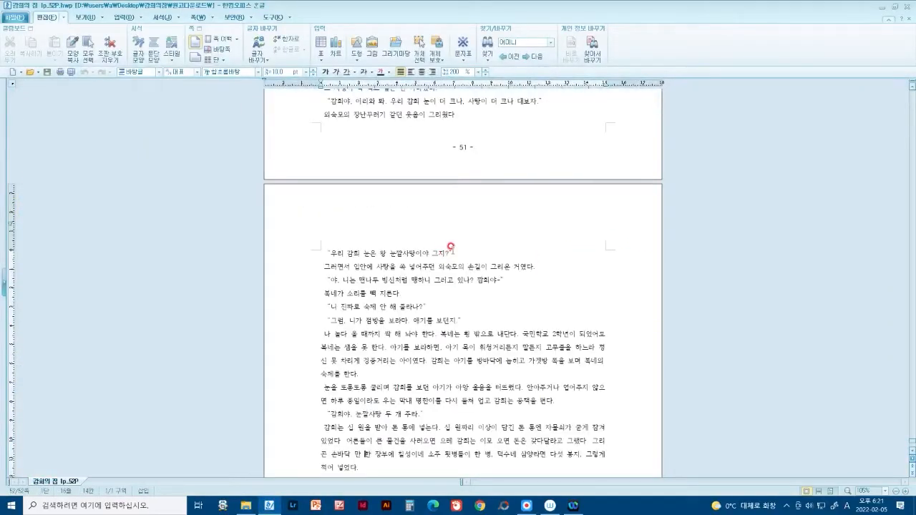
scroll(450, 246, up, 8)
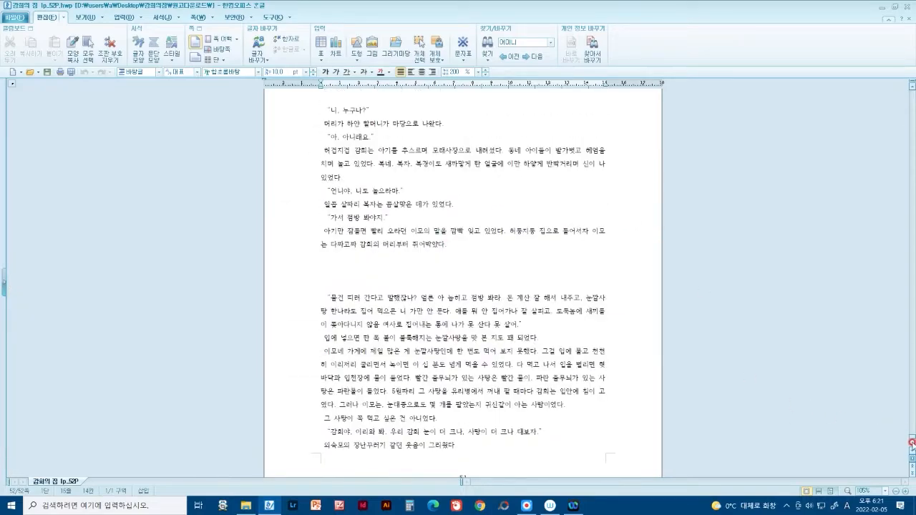
drag(913, 438, 911, 87)
Copy the opening passage on the first page, from the title through the paragraph ending in 못했더군요
drag(321, 160, 610, 415)
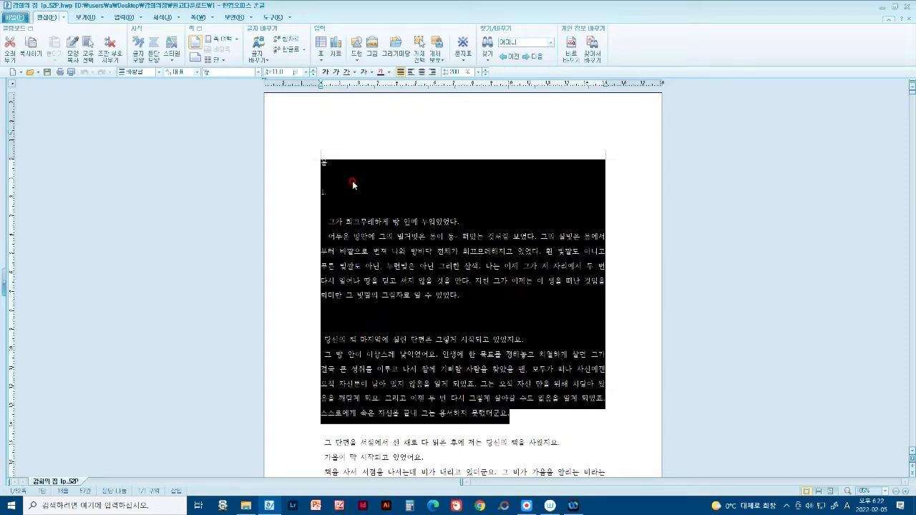
right_click(407, 261)
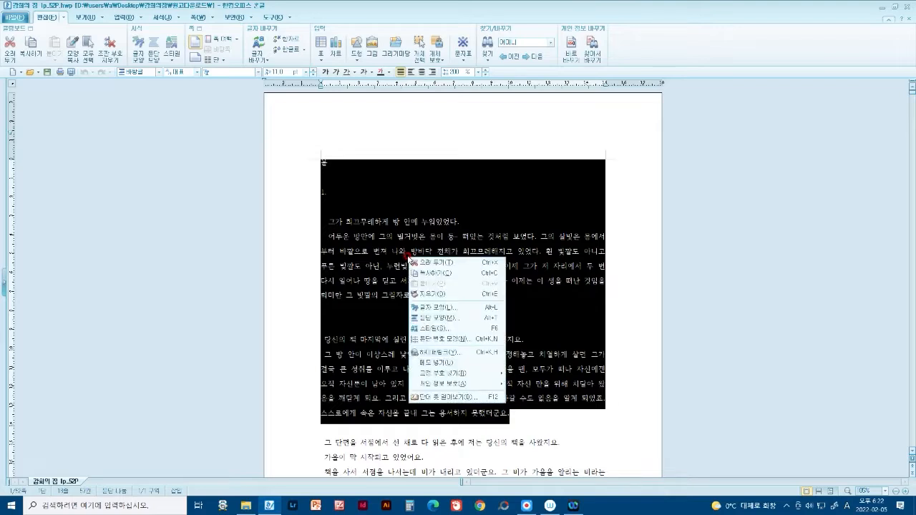
click(436, 274)
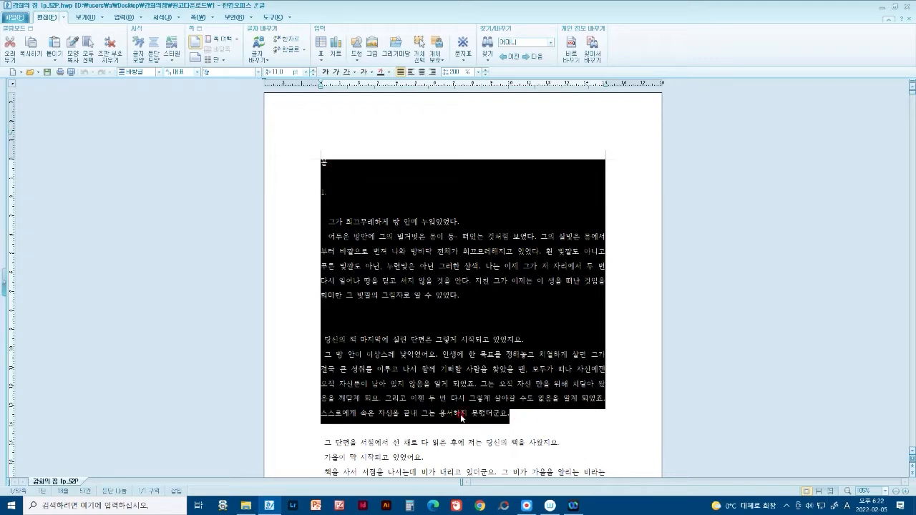
click(585, 313)
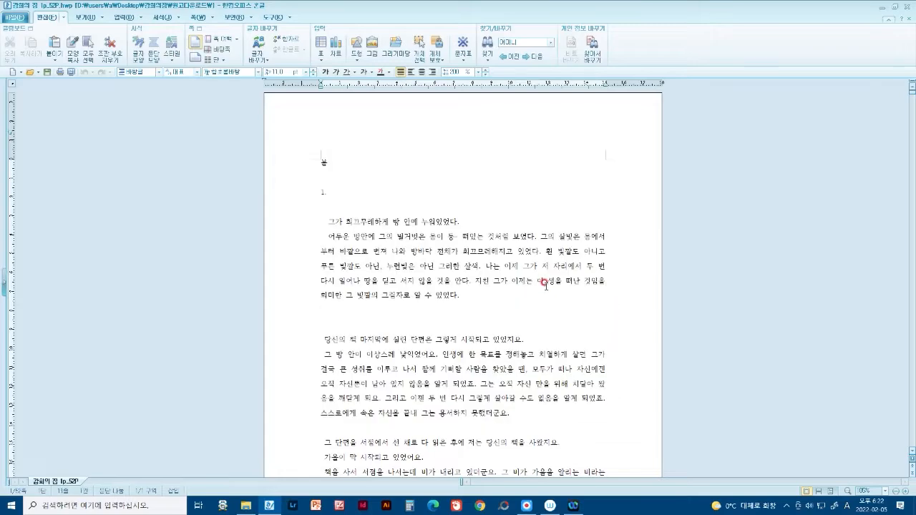
Show the manuscript's page thumbnails and use them to look through the last page, 52, and page 41
scroll(555, 263, down, 10)
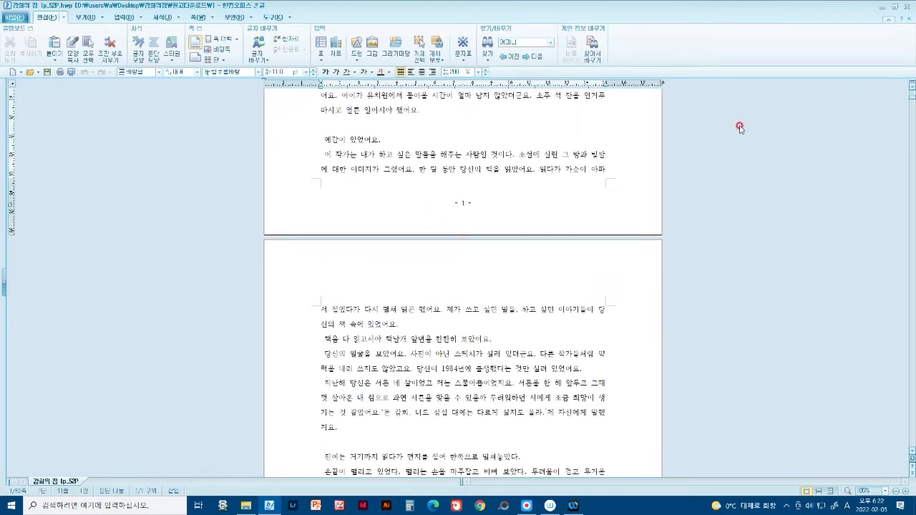
click(3, 286)
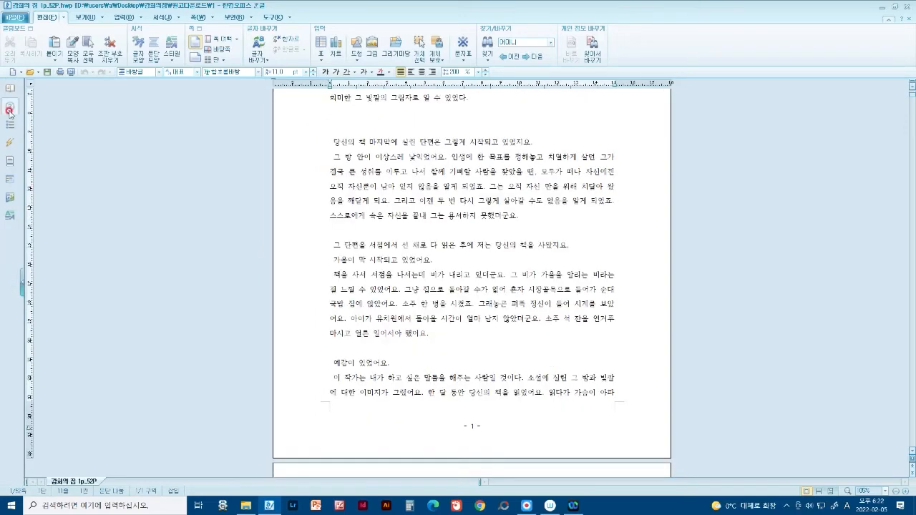
click(9, 160)
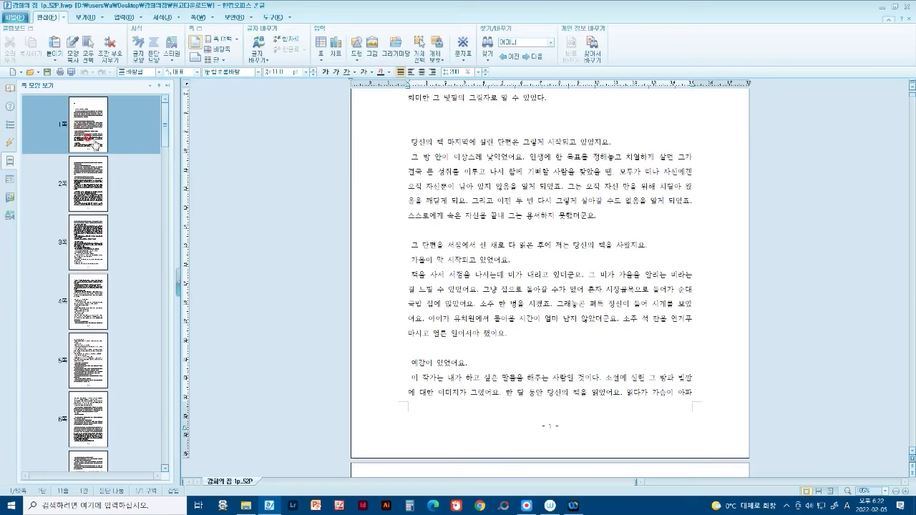
scroll(122, 131, down, 15)
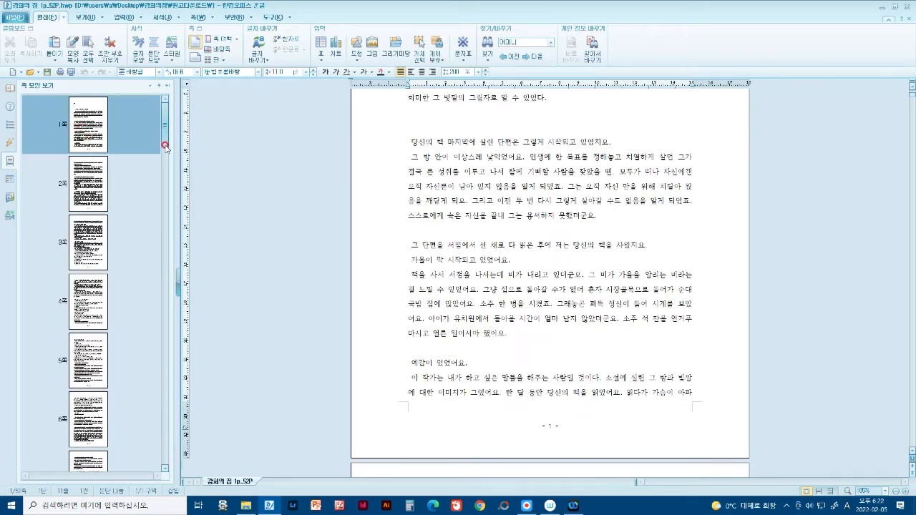
scroll(142, 377, down, 18)
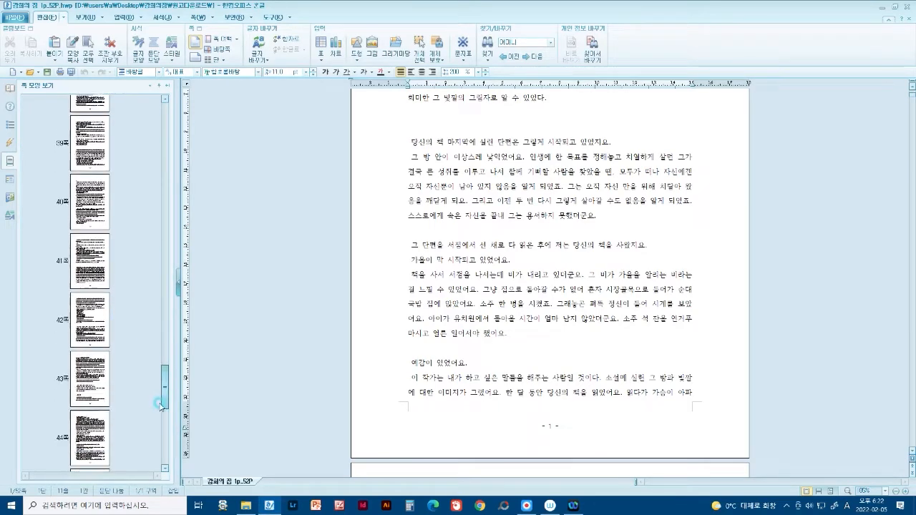
click(95, 445)
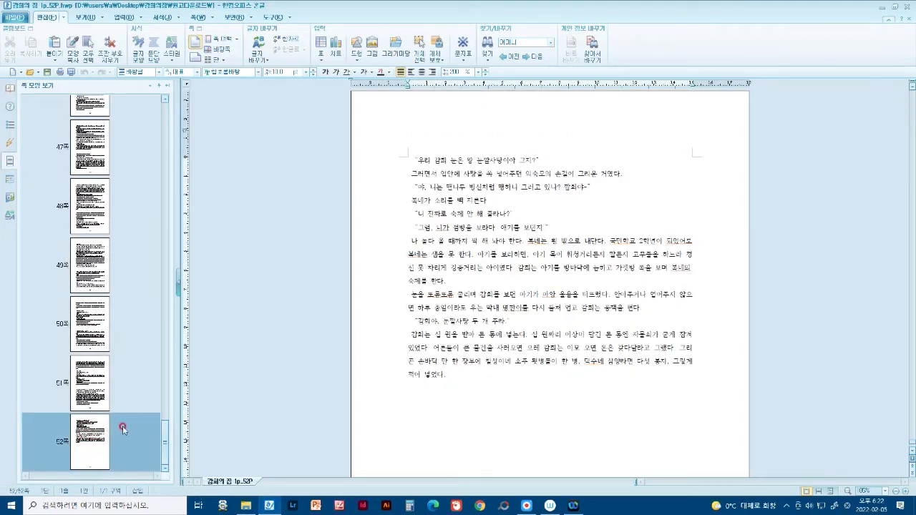
scroll(164, 305, up, 6)
click(90, 240)
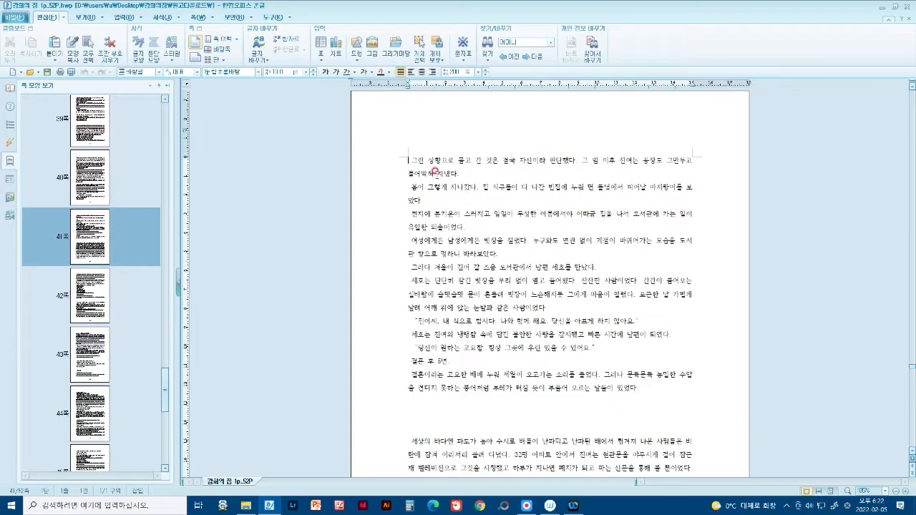
Select the manuscript's entire text, check the selection across the preceding pages, and copy it
click(413, 174)
click(487, 199)
key(ctrl+a)
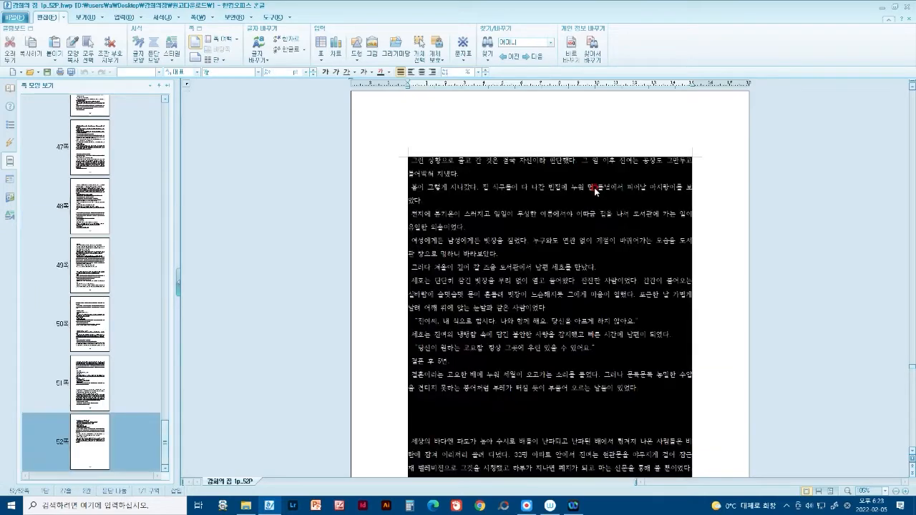
scroll(587, 193, up, 5)
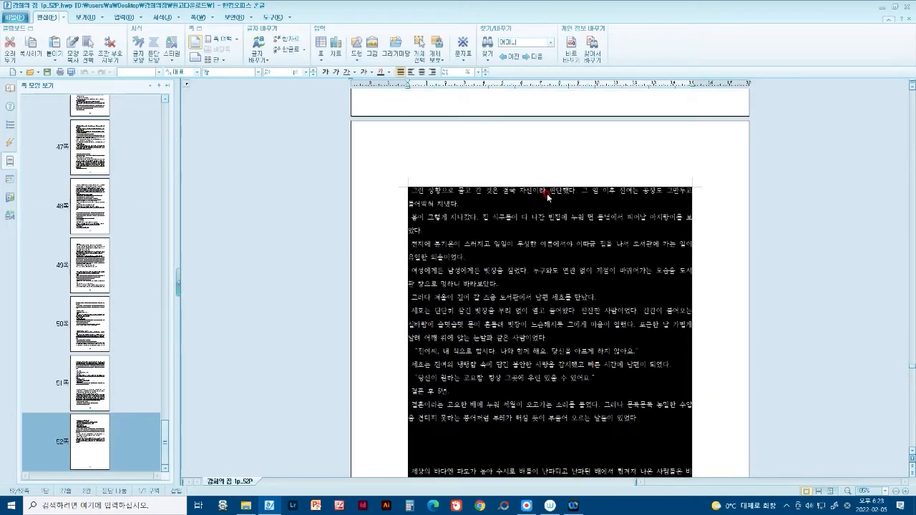
scroll(548, 201, up, 12)
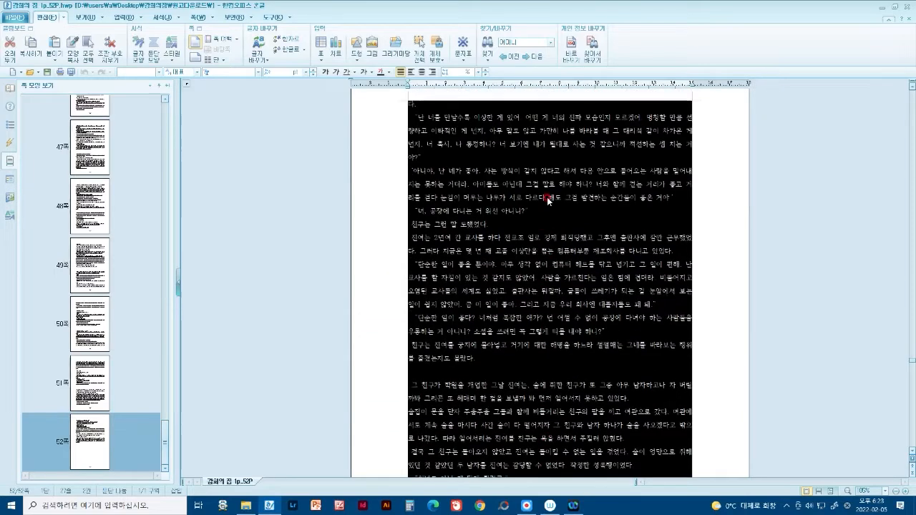
scroll(548, 202, up, 10)
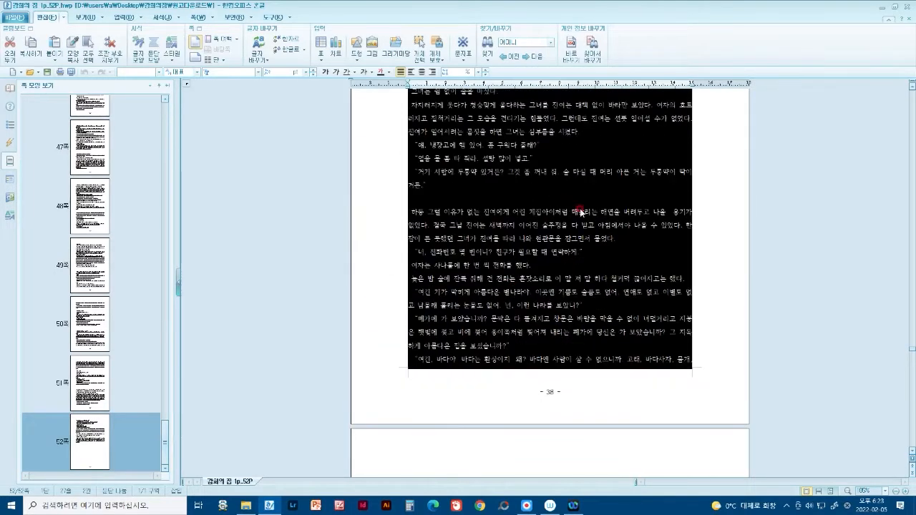
scroll(577, 212, up, 8)
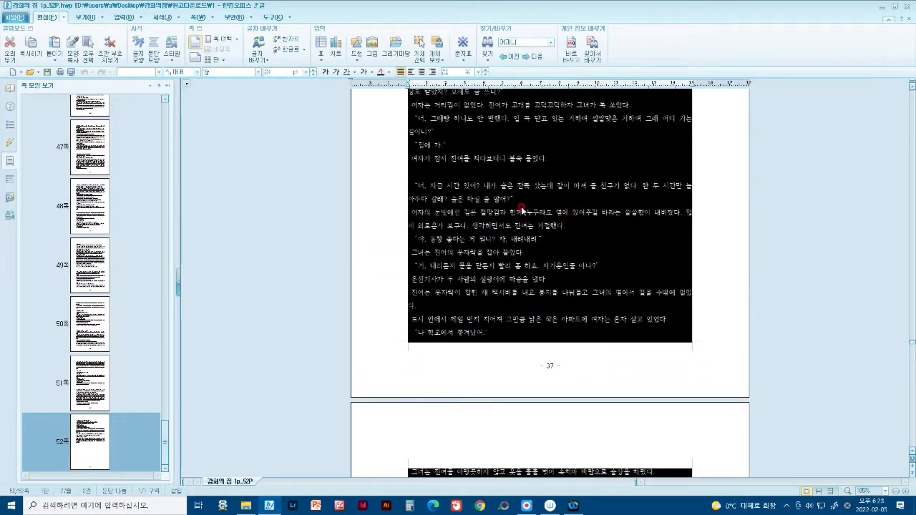
key(ctrl+c)
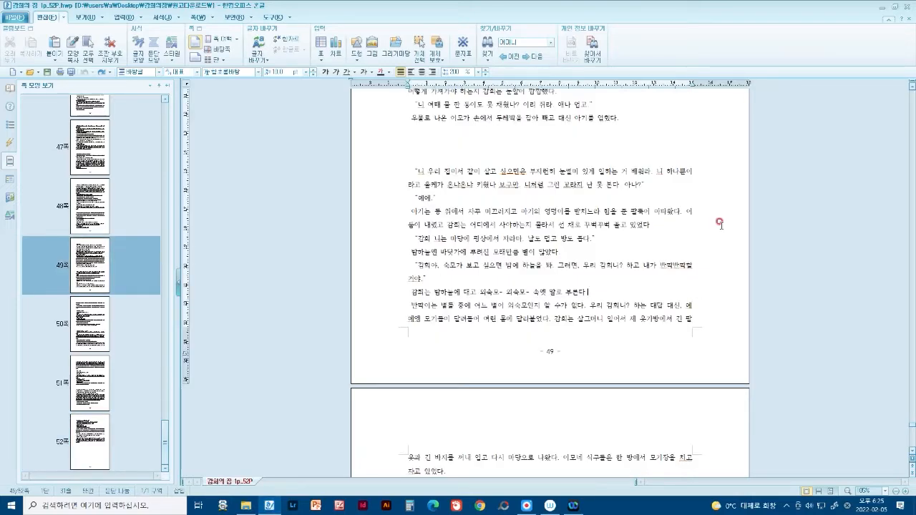
Shrink the manuscript window, move it aside to expose the desktop, and launch Adobe InDesign 2020
click(895, 8)
drag(333, 13, 155, 302)
click(861, 6)
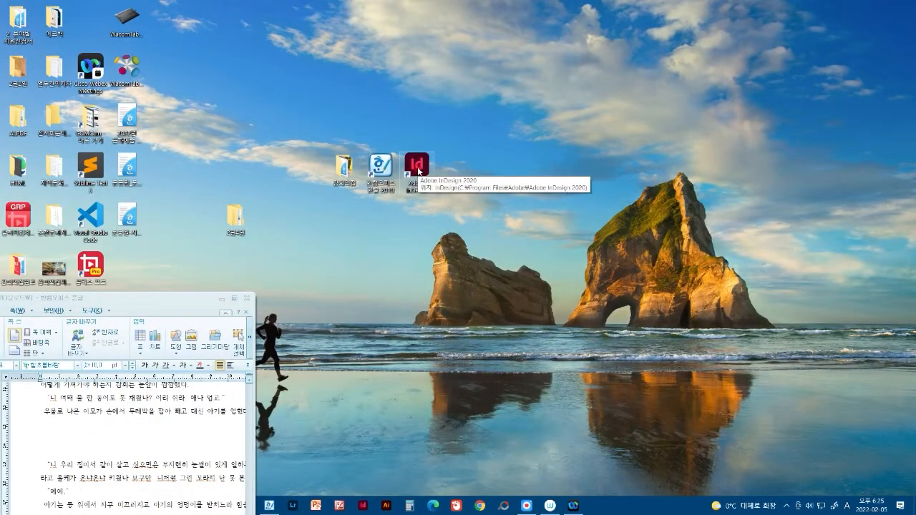
double_click(418, 166)
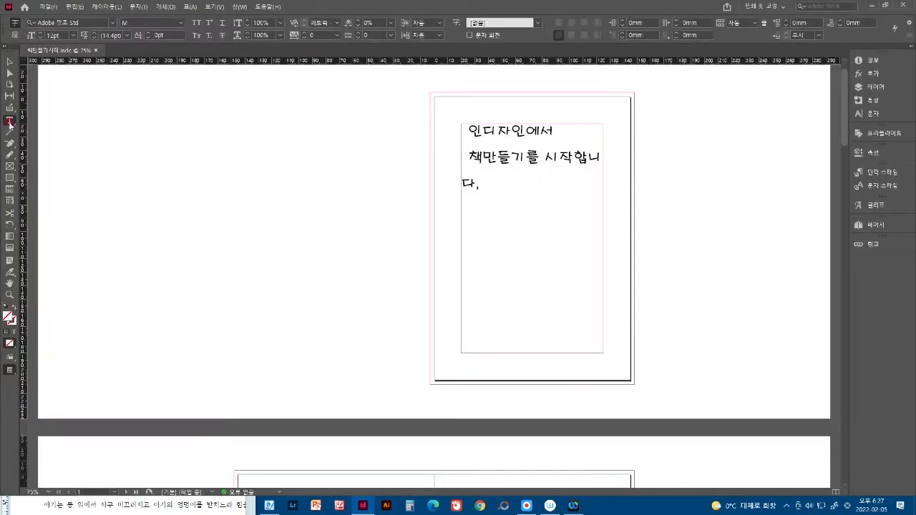
Display the pages 2-3 spread and float the Pages panel beside it, narrowed to a single column of spreads
click(9, 61)
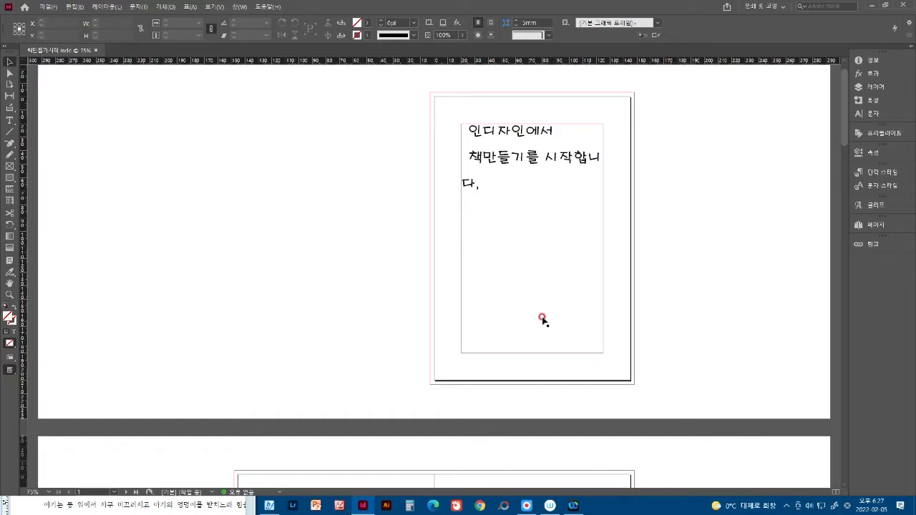
scroll(610, 297, down, 5)
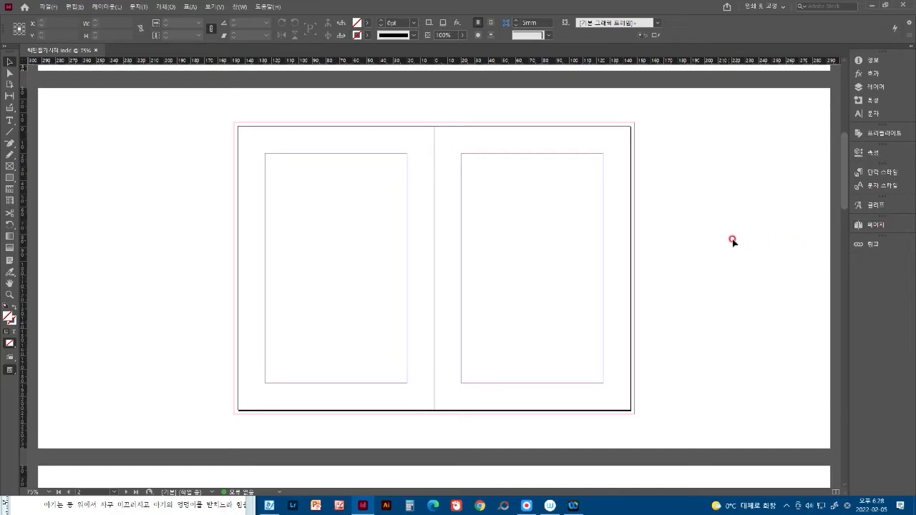
click(876, 225)
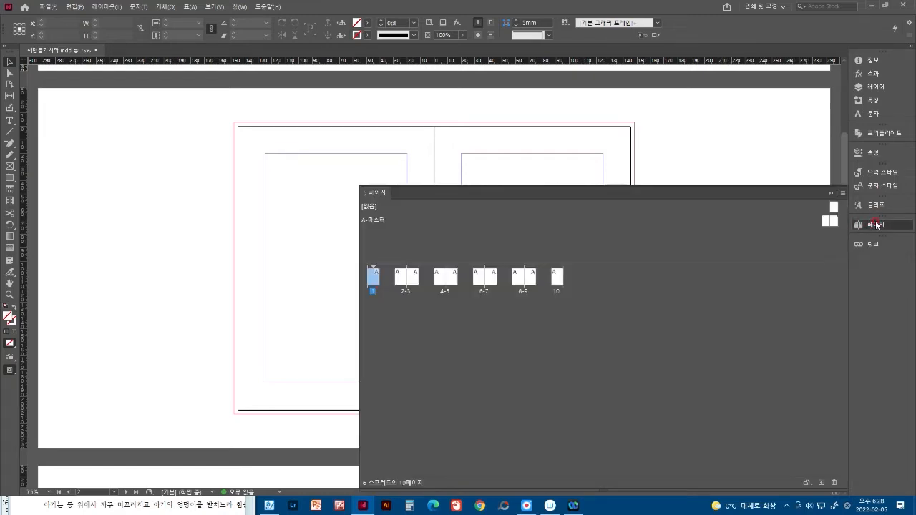
drag(759, 193, 734, 113)
drag(335, 300, 763, 285)
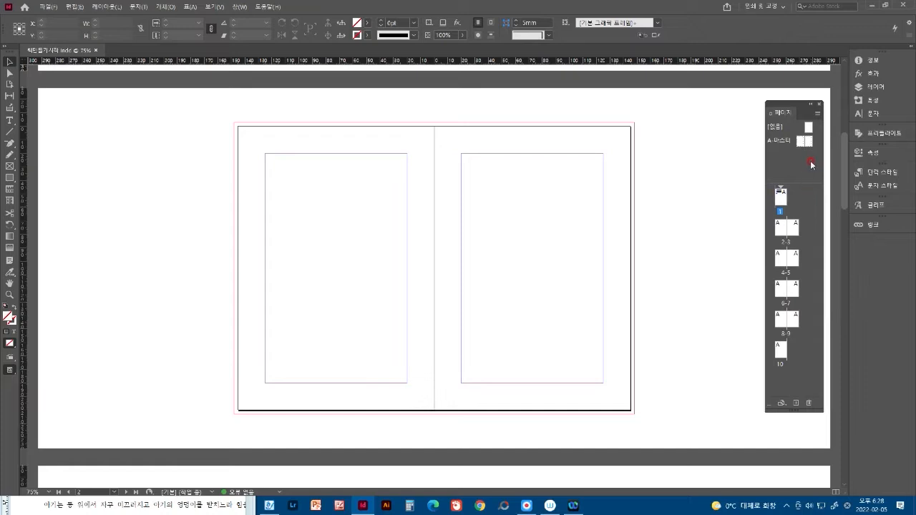
Insert three new pages into the document and delete page 11, including its contents
click(796, 404)
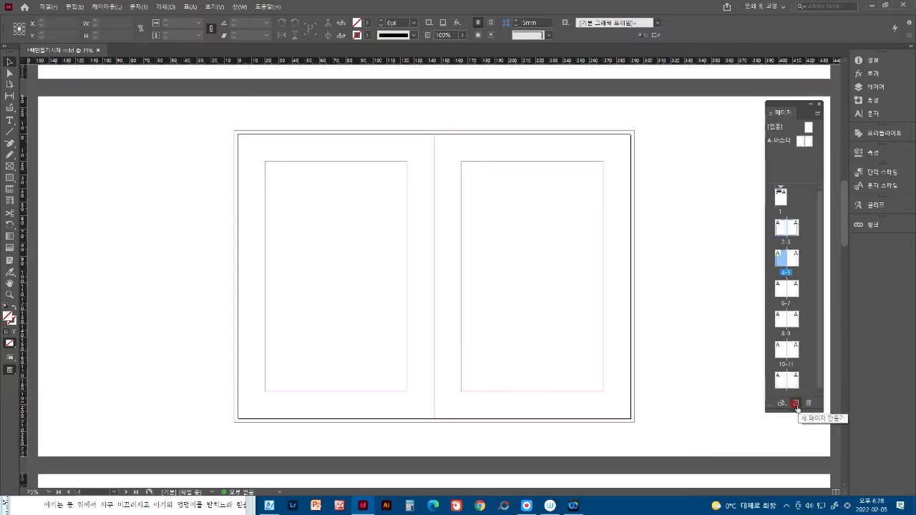
click(791, 353)
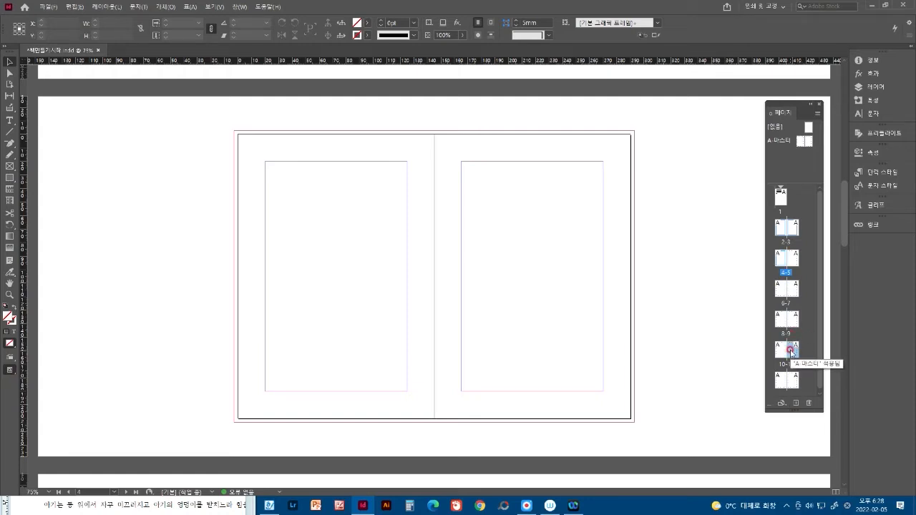
click(808, 404)
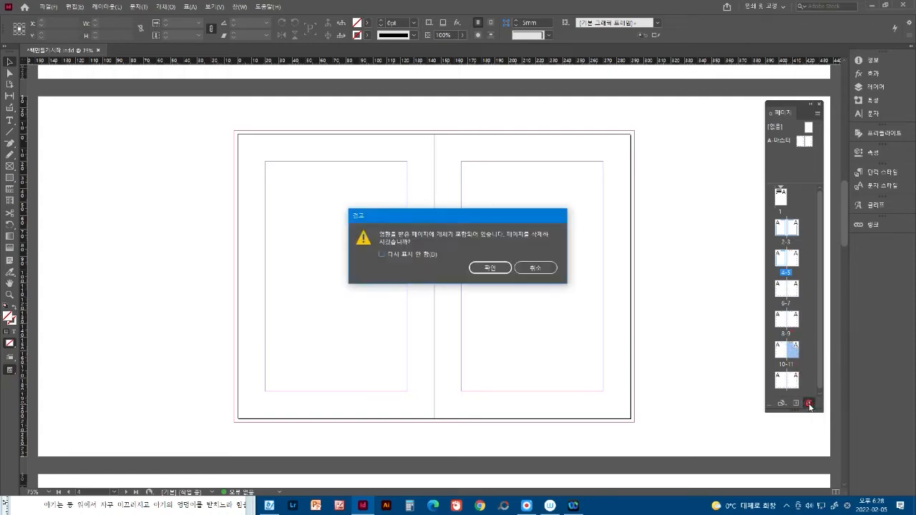
click(487, 268)
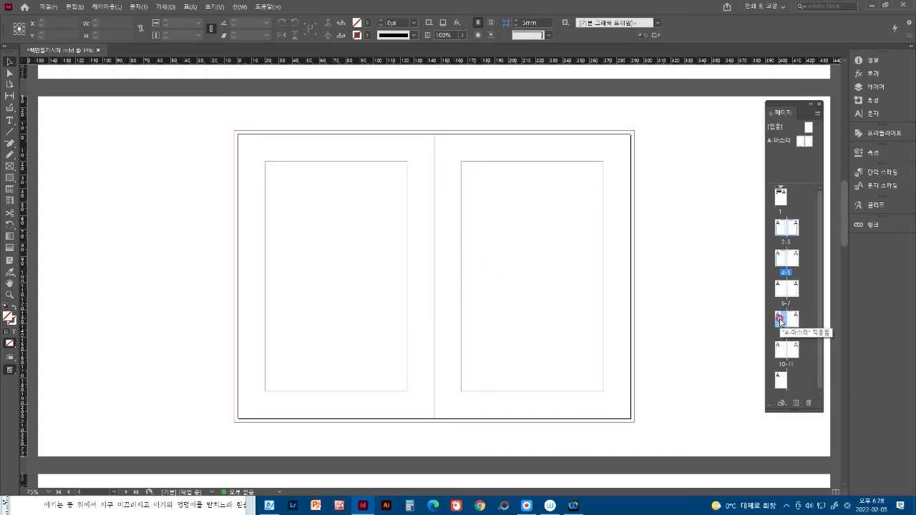
Delete pages 8 and 9 together as one spread
click(780, 322)
shift+click(799, 327)
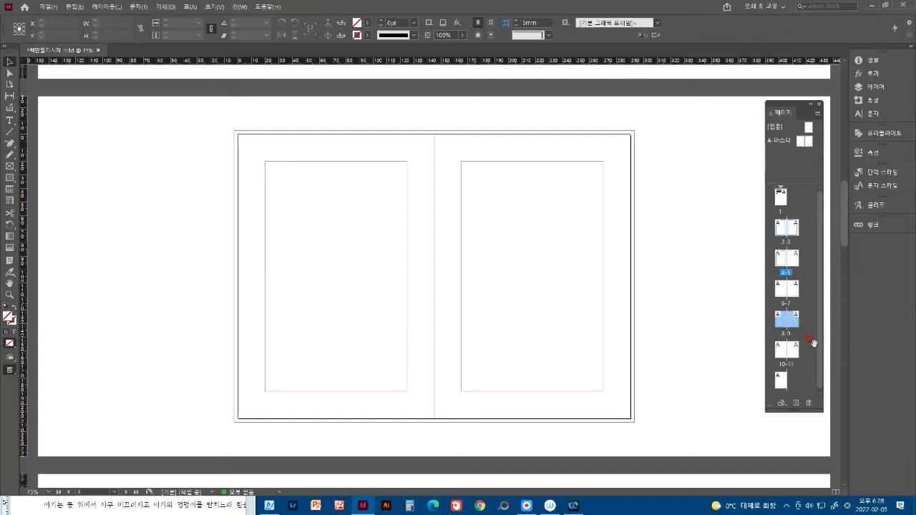
click(810, 403)
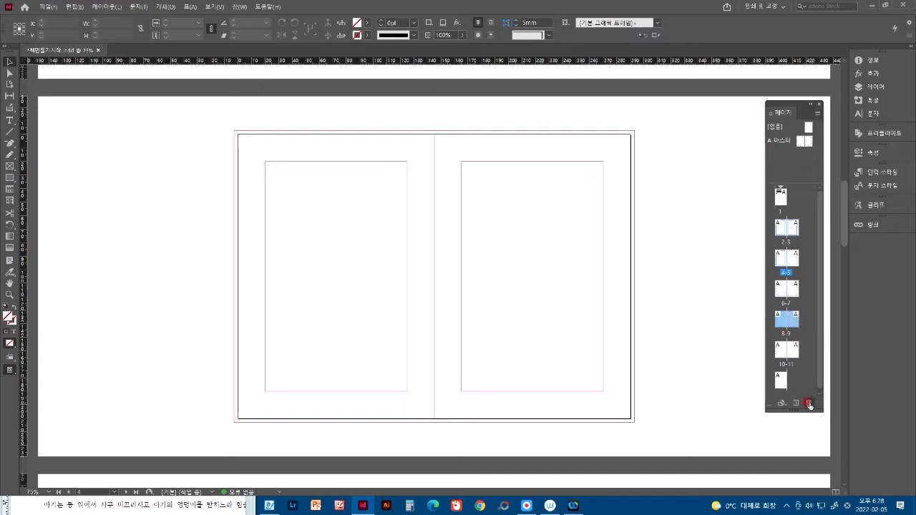
click(502, 273)
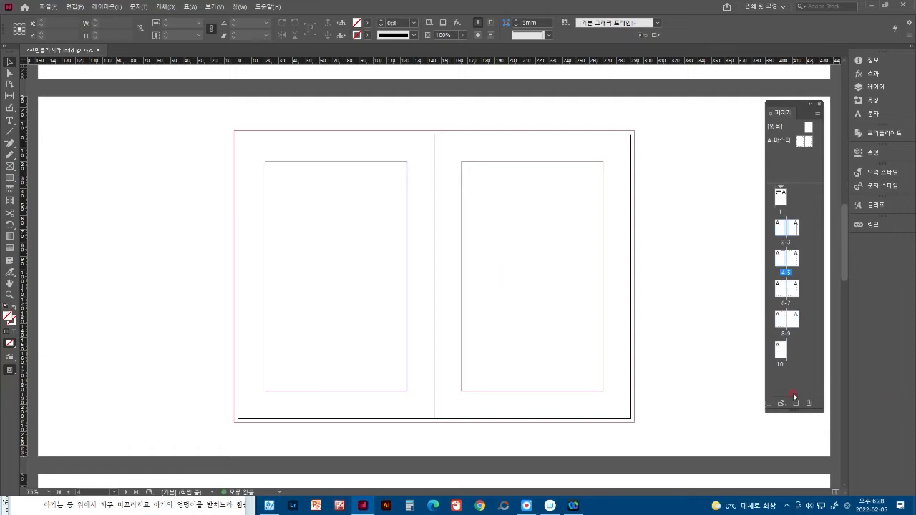
Display the pages 2-3 spread, followed by the pages 4-5 spread that holds the sample text
drag(780, 350, 791, 320)
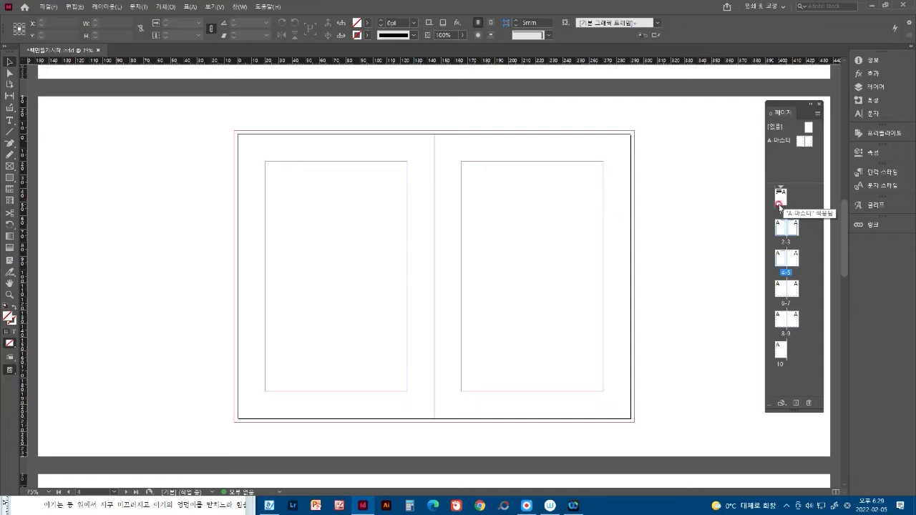
click(781, 196)
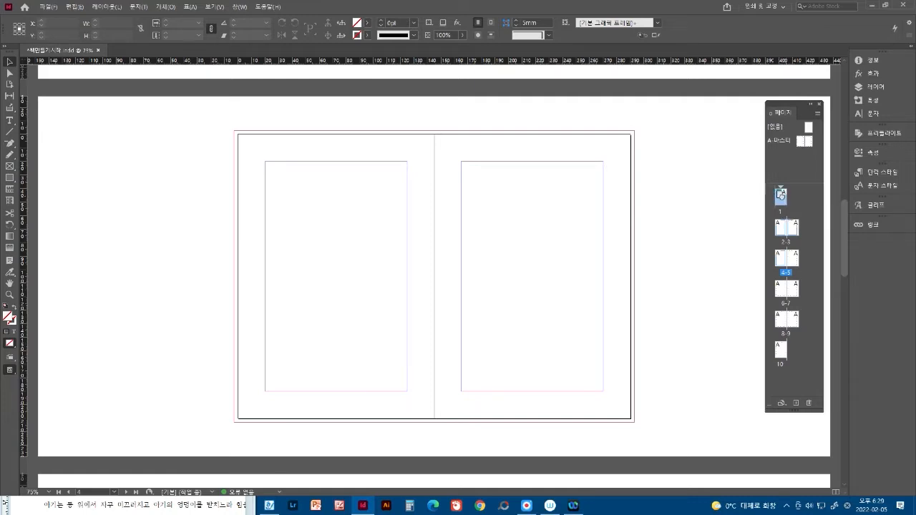
double_click(786, 226)
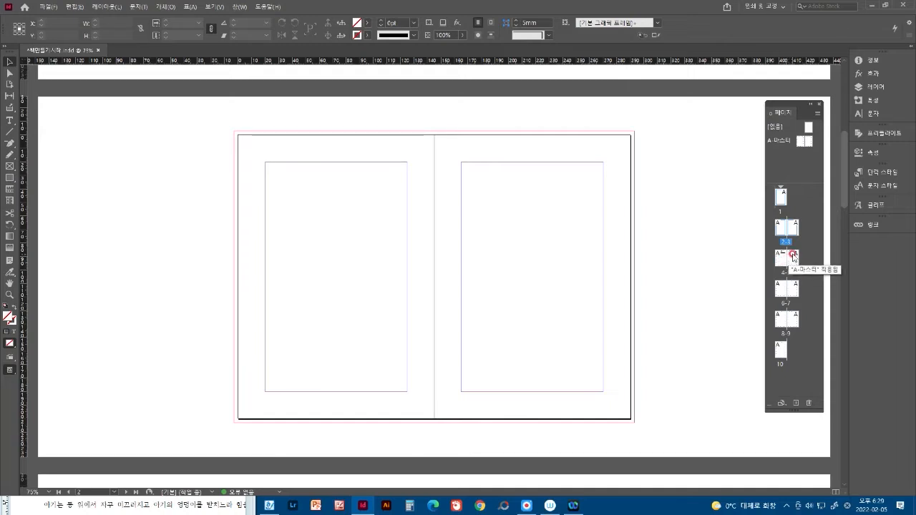
click(781, 259)
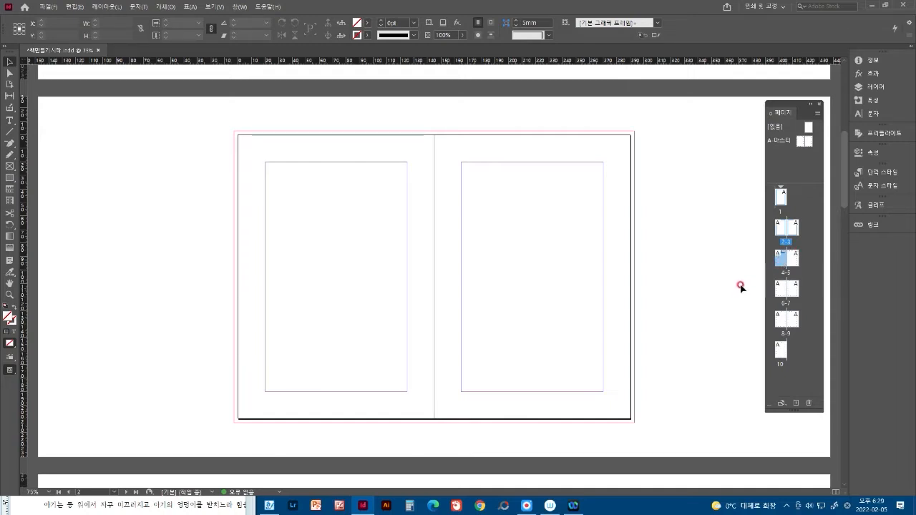
double_click(778, 258)
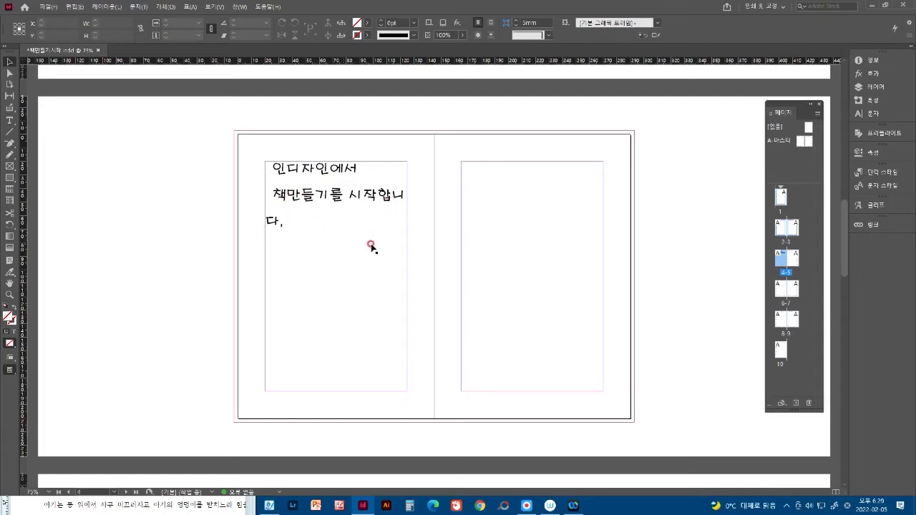
Paste the copied manuscript into the text frame on page 1 so it flows through the document
double_click(784, 200)
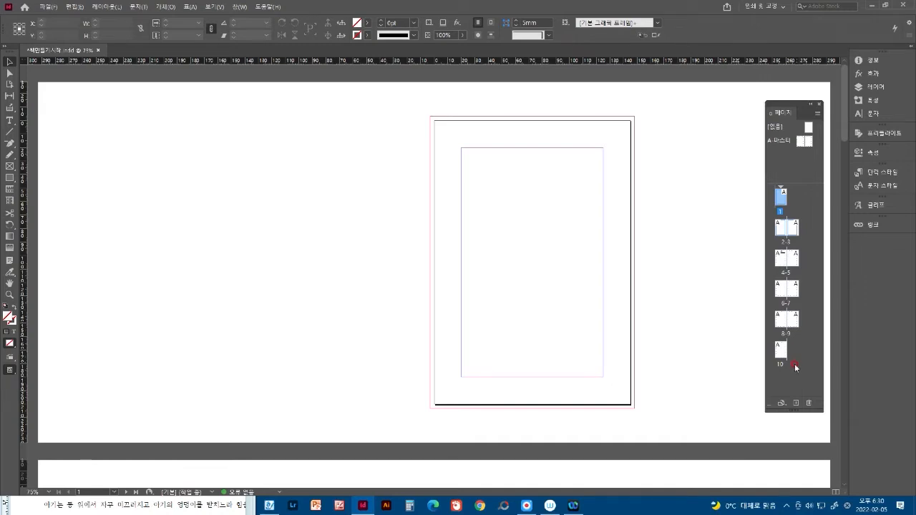
scroll(644, 229, down, 1)
key(t)
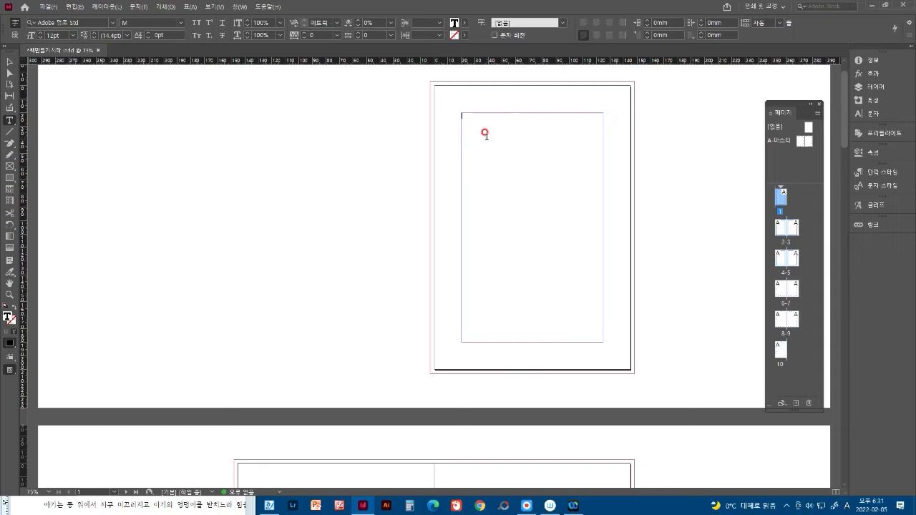
right_click(519, 136)
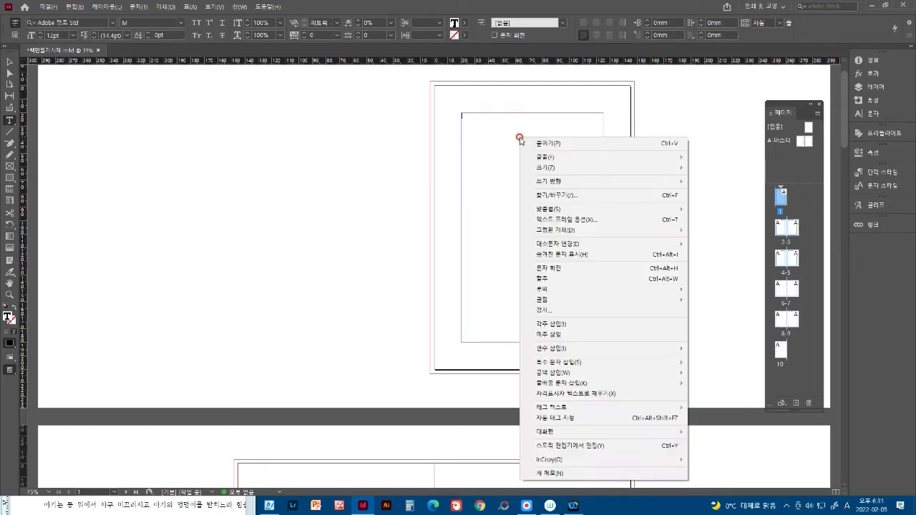
click(556, 144)
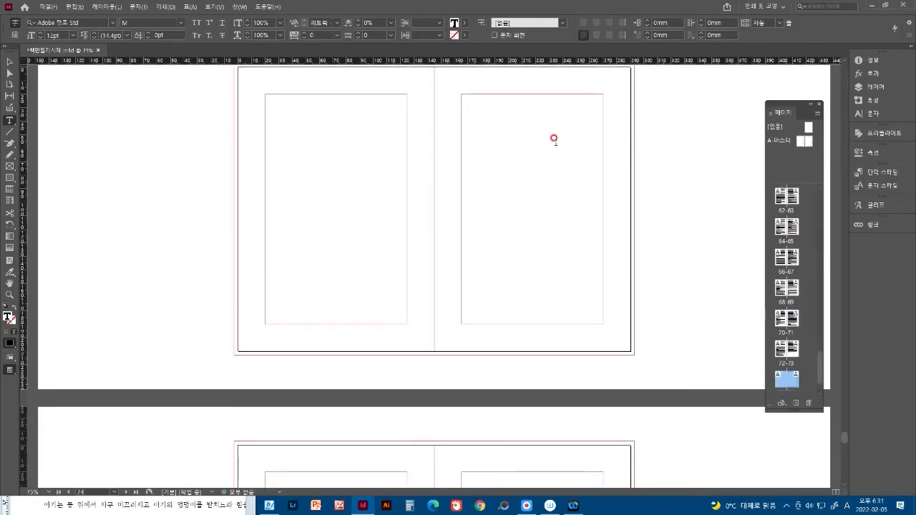
Widen the Pages panel to three columns of spreads and display the pages 72-73 spread
scroll(554, 139, up, 5)
scroll(554, 246, up, 10)
scroll(591, 140, up, 5)
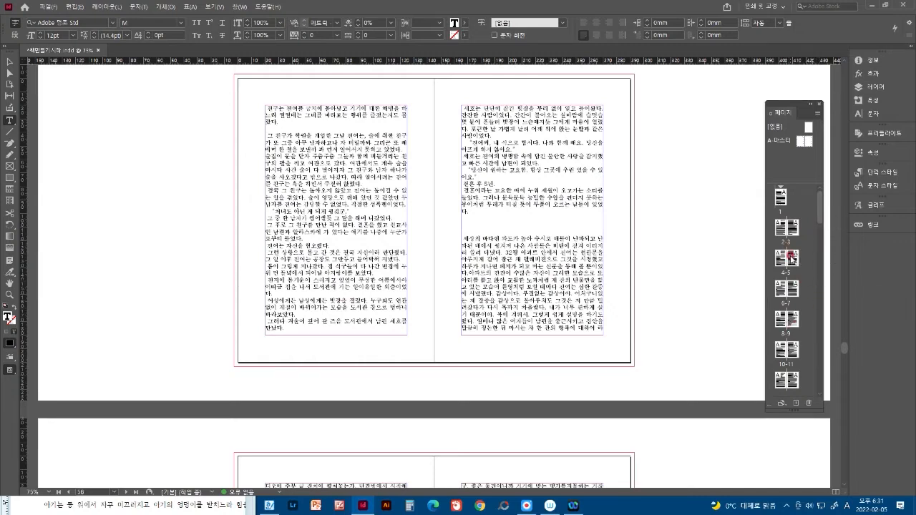
drag(761, 292, 678, 293)
click(707, 351)
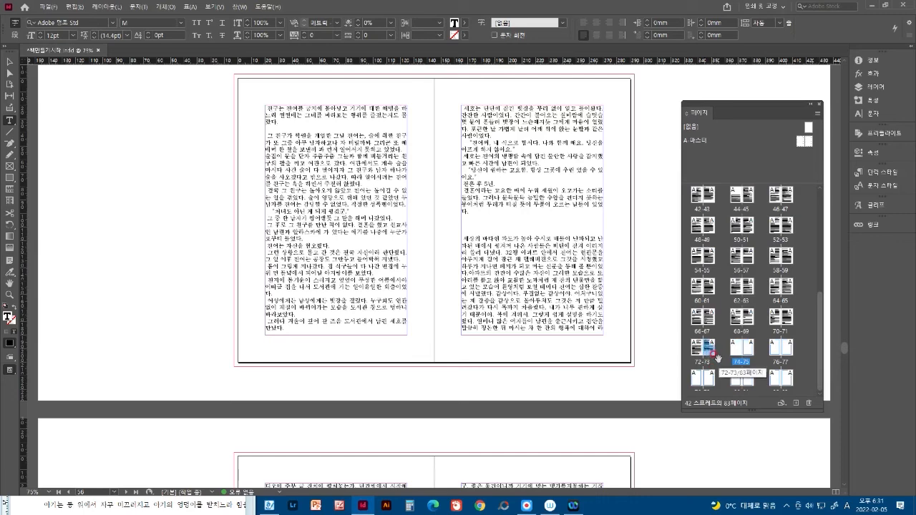
double_click(713, 356)
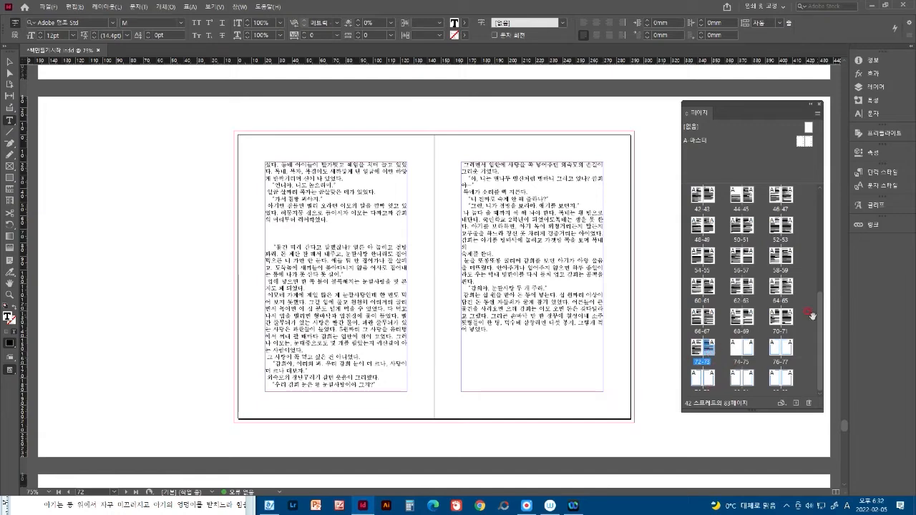
Examine the flowed manuscript text from the pages 72-73 spread back to the pages 4-5 spread
drag(821, 326, 822, 207)
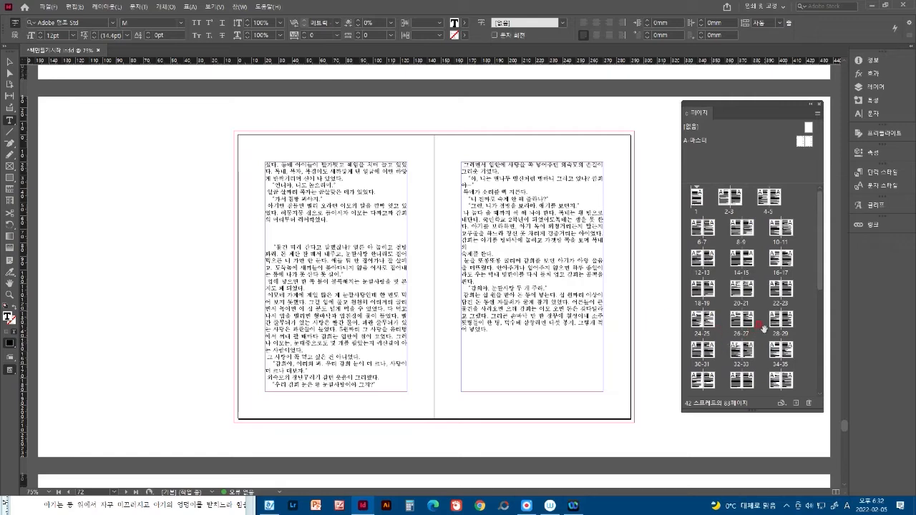
drag(820, 287, 820, 327)
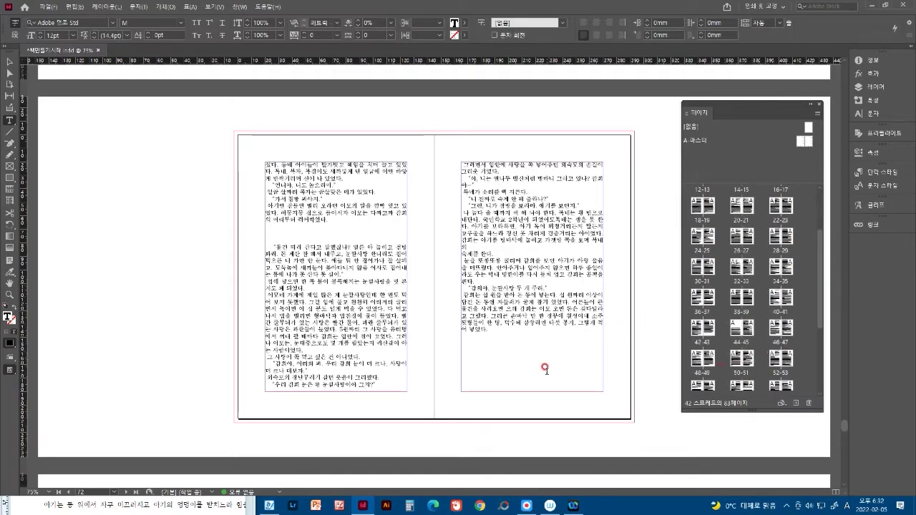
scroll(519, 331, up, 10)
scroll(600, 327, up, 15)
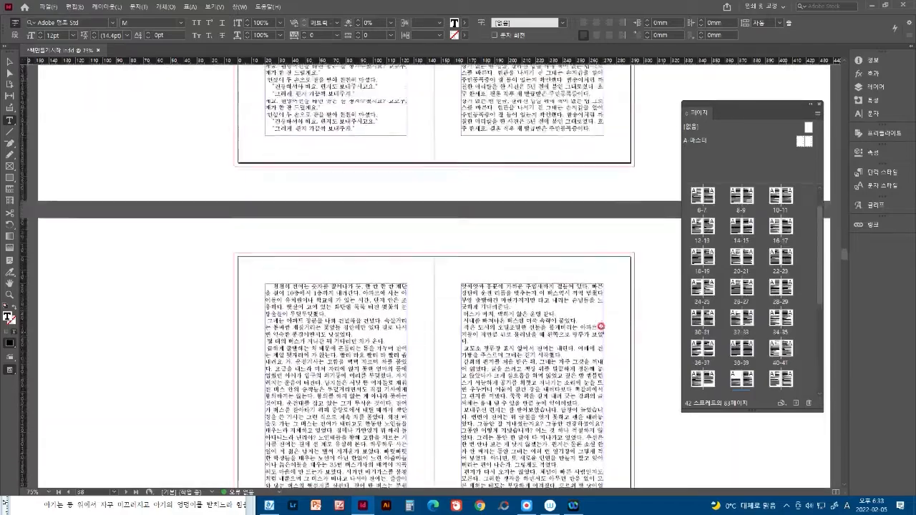
scroll(602, 328, up, 8)
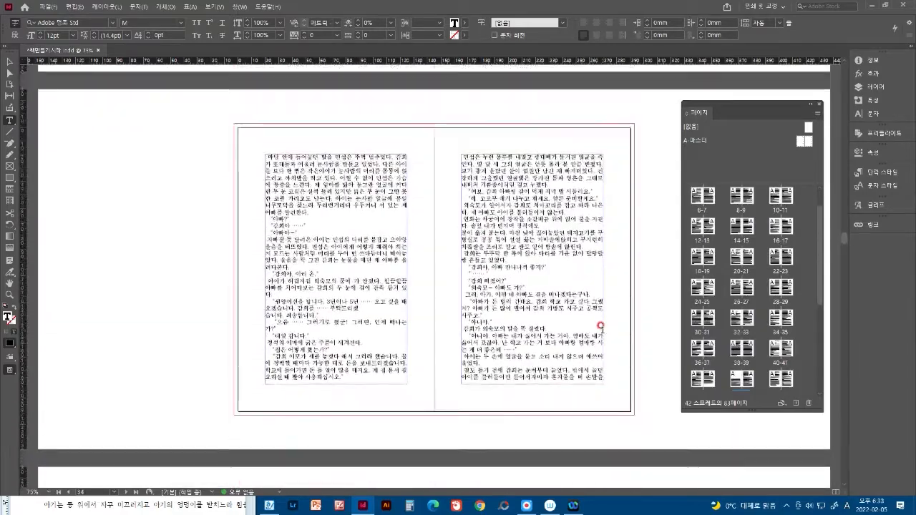
drag(820, 269, 818, 248)
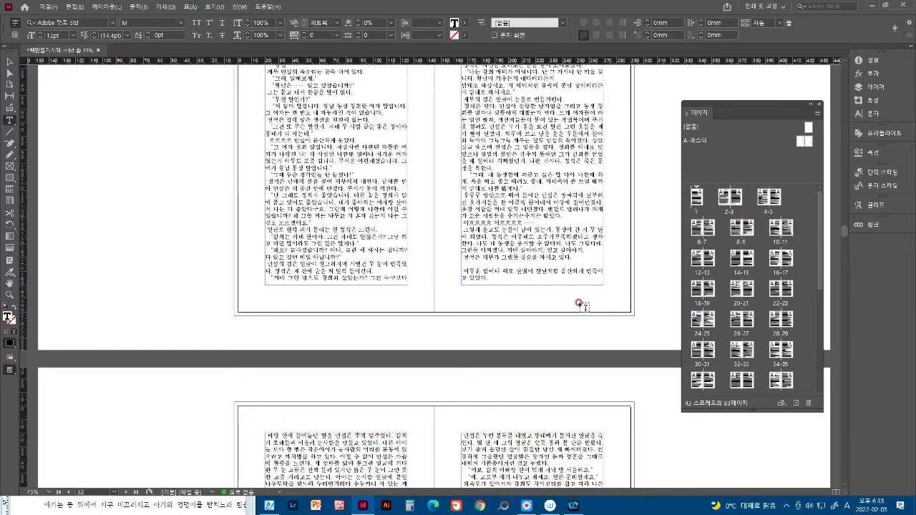
scroll(595, 299, up, 4)
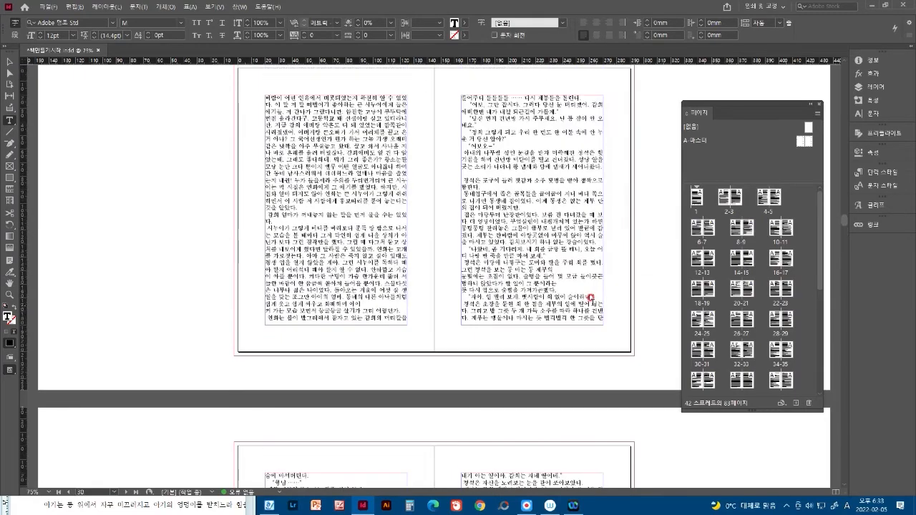
scroll(595, 299, up, 10)
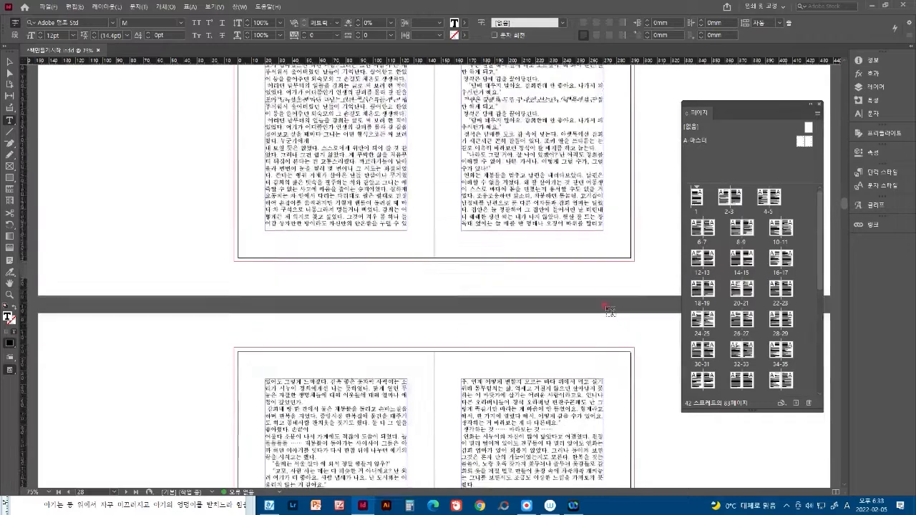
scroll(607, 310, up, 4)
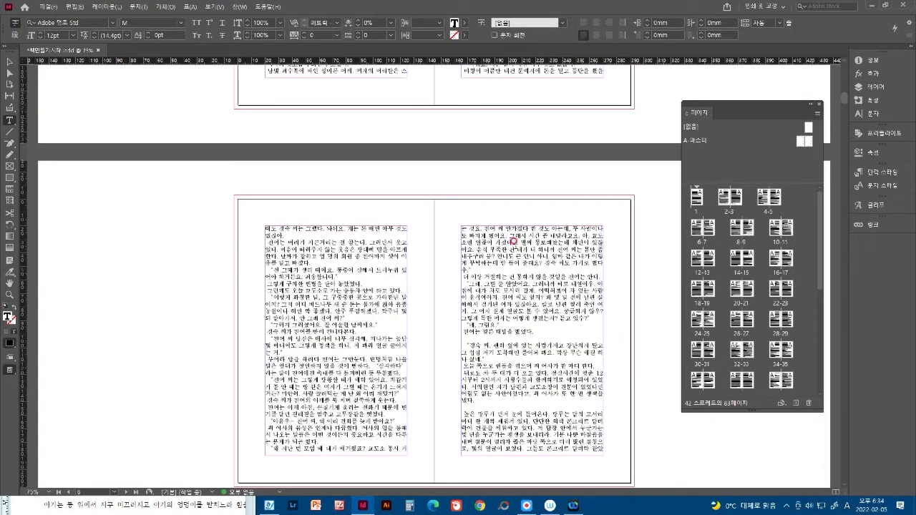
scroll(532, 243, up, 4)
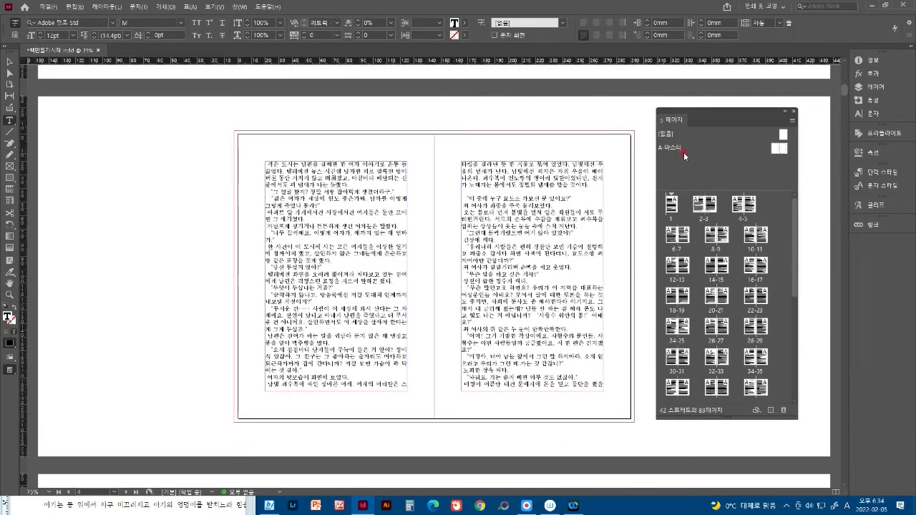
Open the A-Master spread for editing and review the thumbnails of the document pages that use it
click(667, 149)
double_click(776, 150)
drag(775, 150, 775, 190)
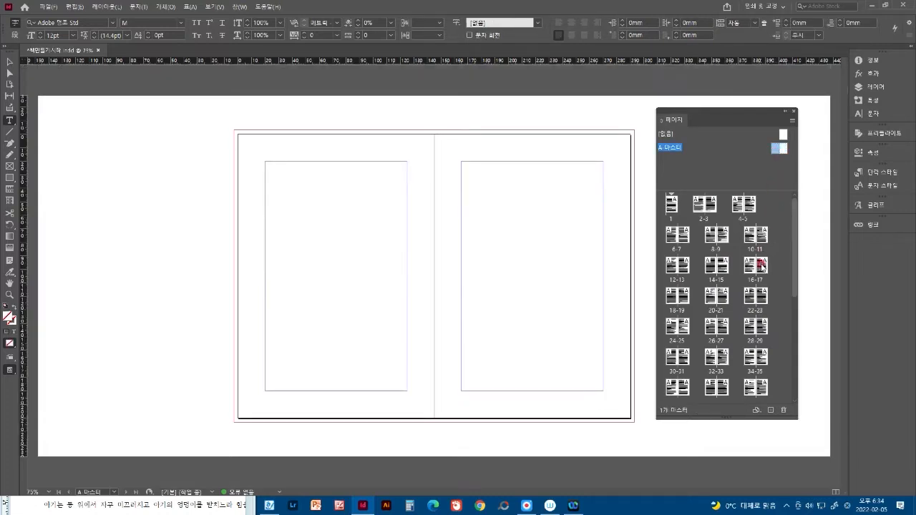
mouse_move(769, 339)
mouse_down()
mouse_move(684, 385)
mouse_move(667, 363)
mouse_move(680, 239)
mouse_move(762, 199)
mouse_move(774, 209)
mouse_up()
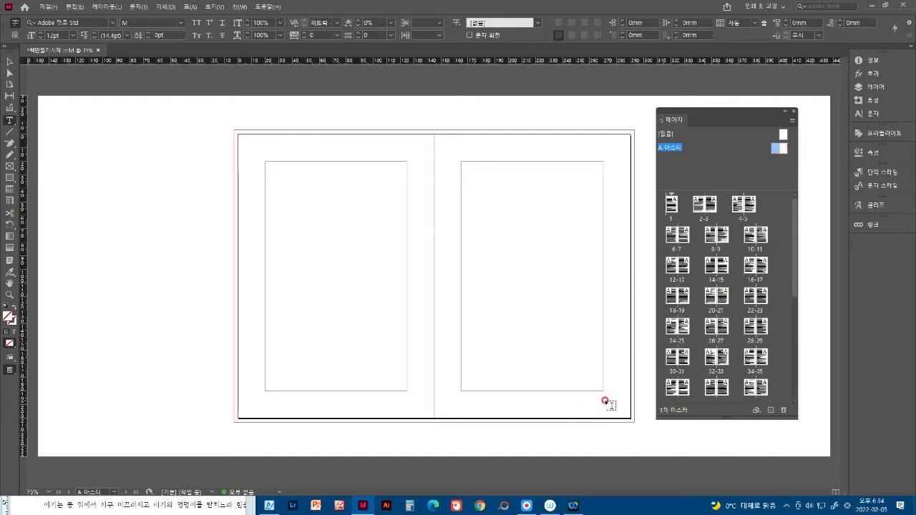
scroll(793, 289, down, 10)
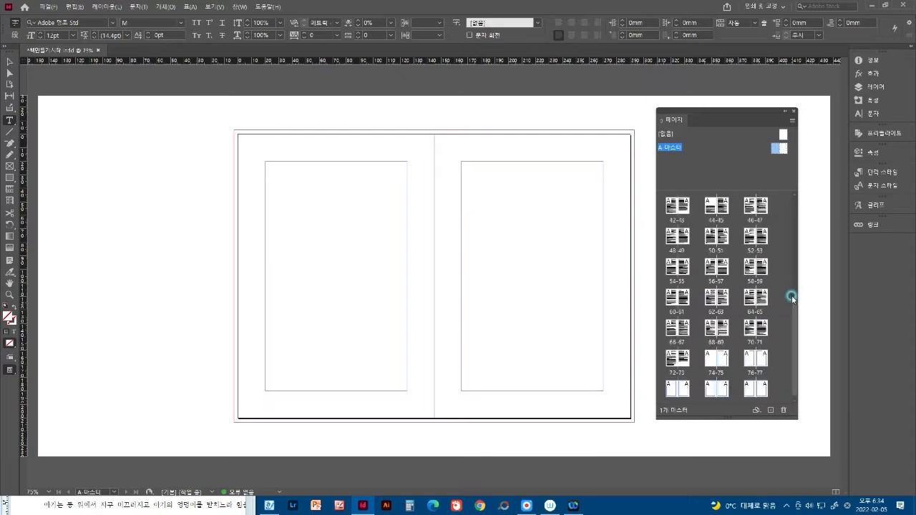
click(792, 302)
drag(794, 317, 784, 199)
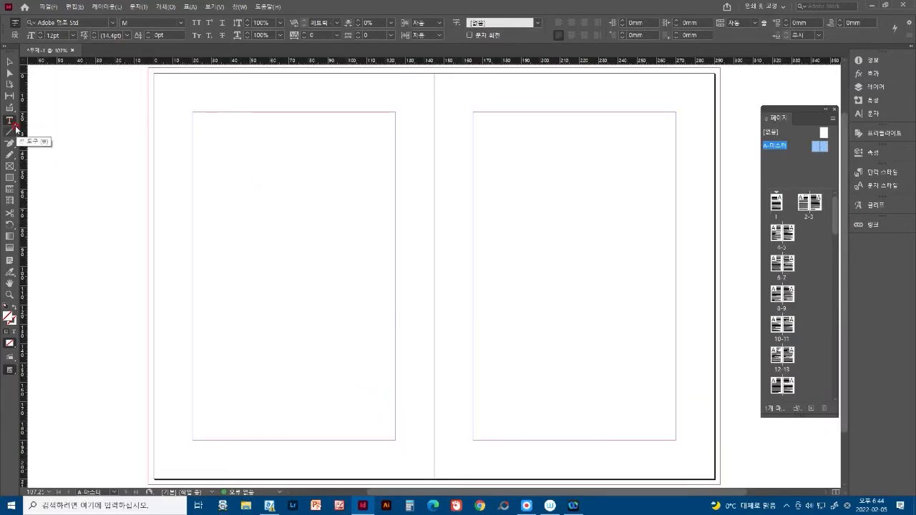
Draw a text frame about 12.5 by 9 mm below the text area on the master's left page
click(12, 122)
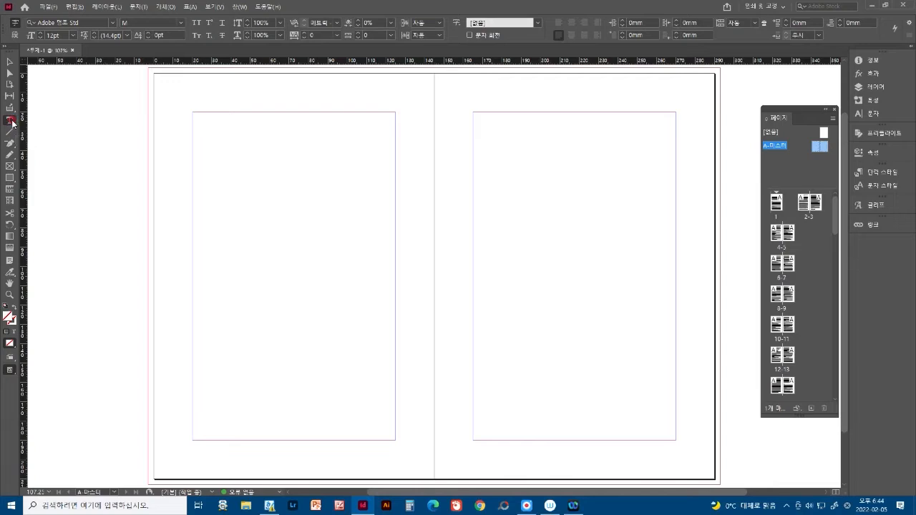
click(13, 122)
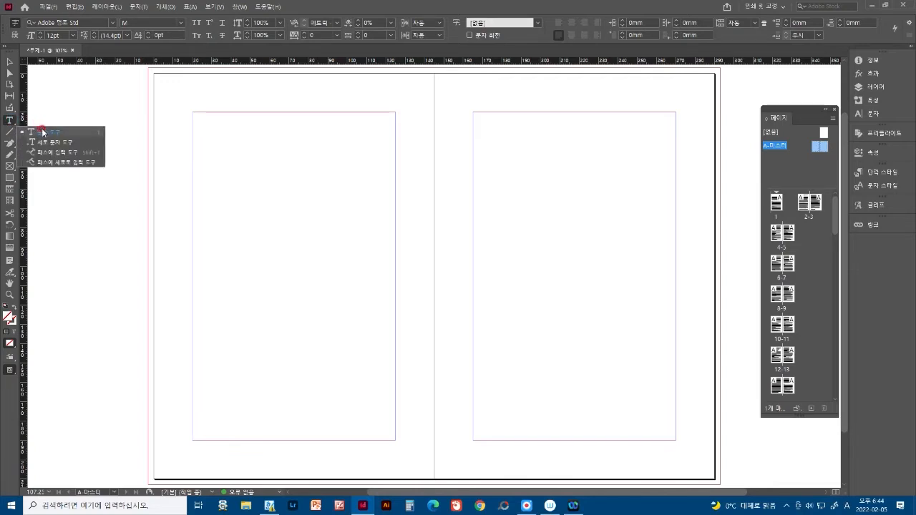
click(43, 132)
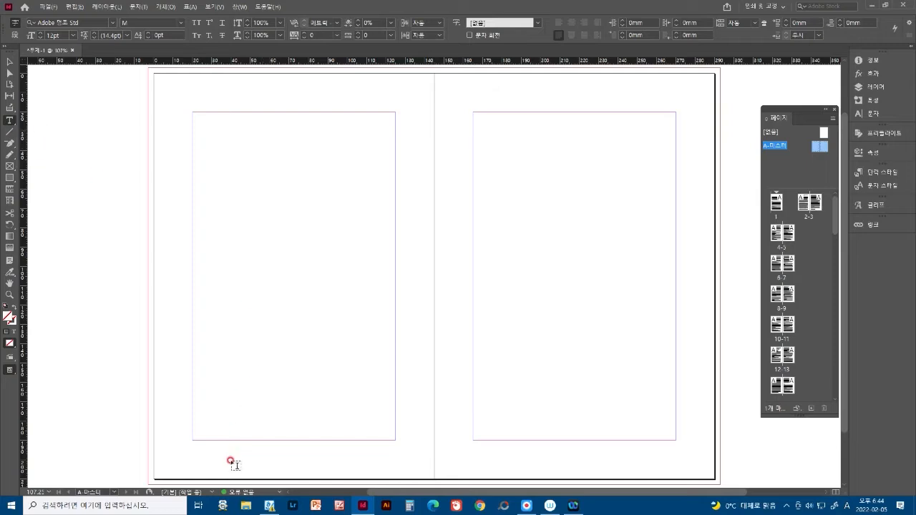
drag(195, 449, 219, 466)
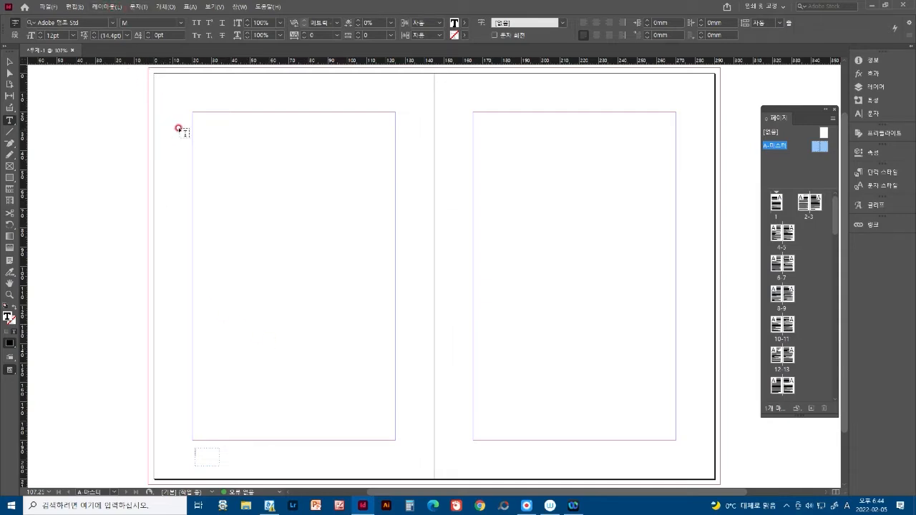
Insert the Current Page Number marker into the new text frame on the left master page
click(143, 9)
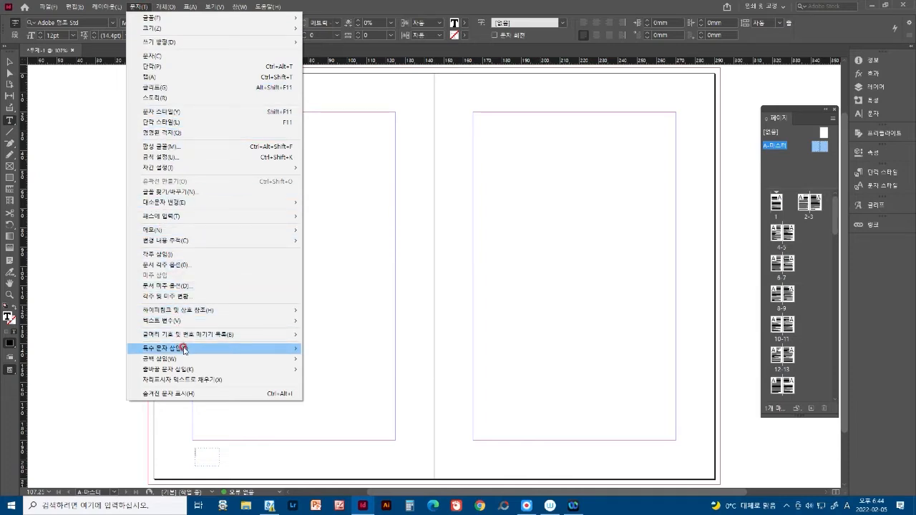
mouse_move(184, 349)
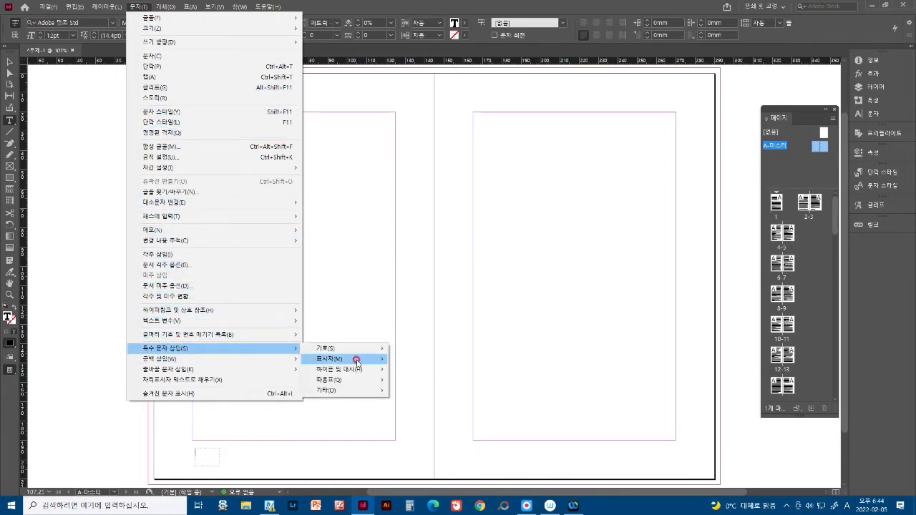
mouse_move(358, 362)
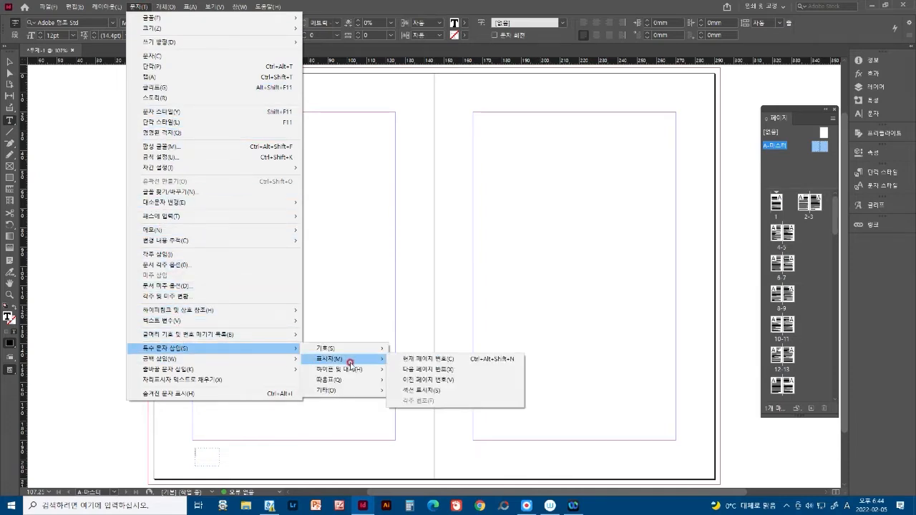
click(417, 360)
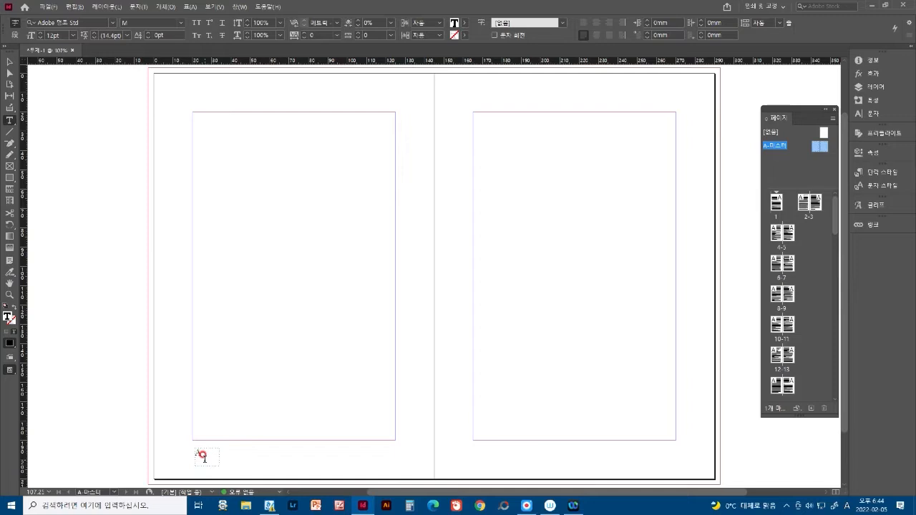
Move the page-number frame flush with the left margin guide and shrink it to about 9 by 9 mm
click(10, 62)
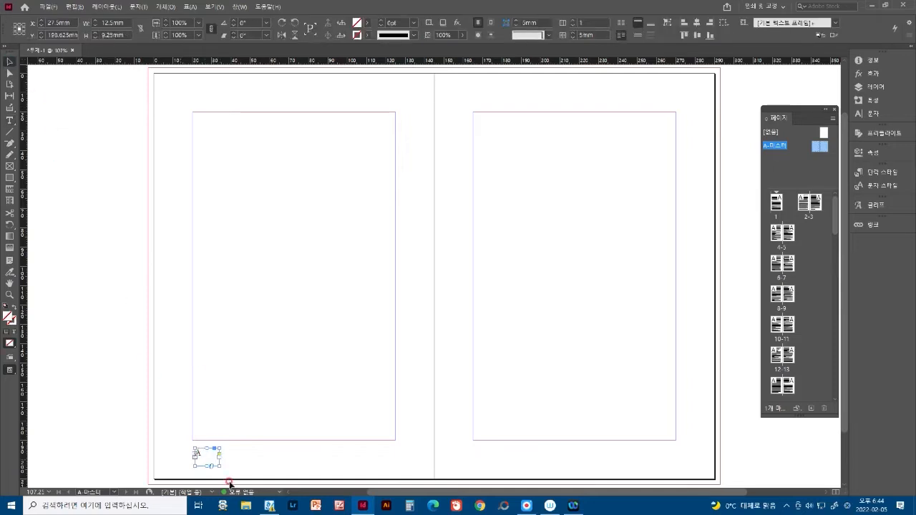
drag(213, 462, 207, 457)
mouse_move(216, 463)
mouse_down()
mouse_move(230, 468)
mouse_move(202, 462)
mouse_move(236, 466)
mouse_move(209, 463)
mouse_up()
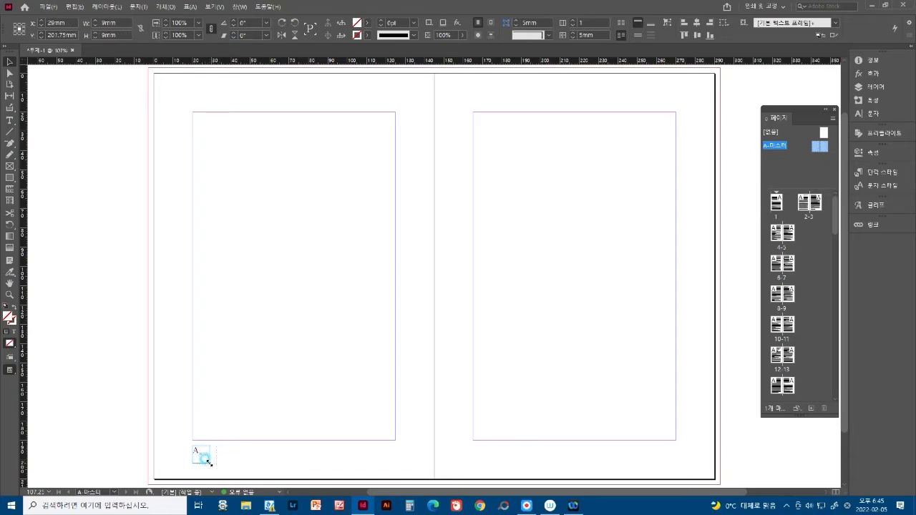
Widen the left master page's page-number frame to about 14 mm and adjust its position, setting Y to 197 mm
drag(207, 461, 233, 462)
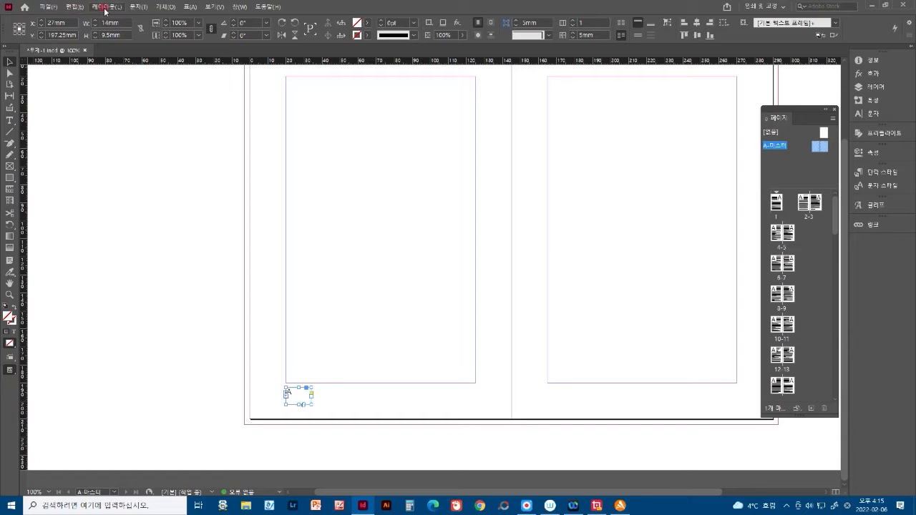
click(42, 28)
click(43, 28)
click(43, 23)
click(43, 24)
click(43, 32)
click(43, 38)
click(42, 38)
click(42, 38)
click(43, 33)
click(43, 33)
Shrink the page-number frame to 7 by 6 mm and set its X position to 24 mm
click(95, 27)
click(96, 26)
click(95, 26)
click(96, 27)
click(95, 26)
click(94, 26)
click(95, 27)
click(95, 35)
click(95, 34)
click(95, 34)
click(41, 27)
click(41, 27)
click(40, 27)
Copy the page-number frame onto the master's right page, at the outer margin guide and level with the original
drag(565, 492, 605, 492)
click(202, 403)
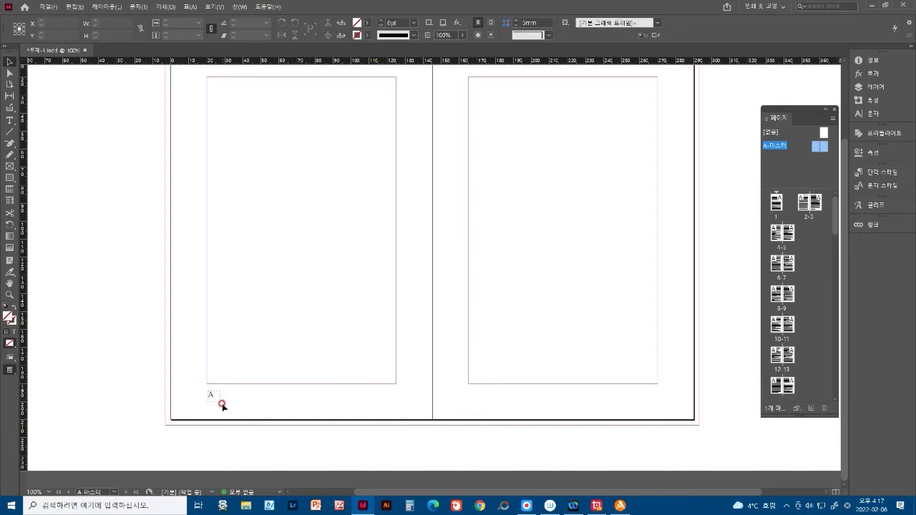
click(215, 402)
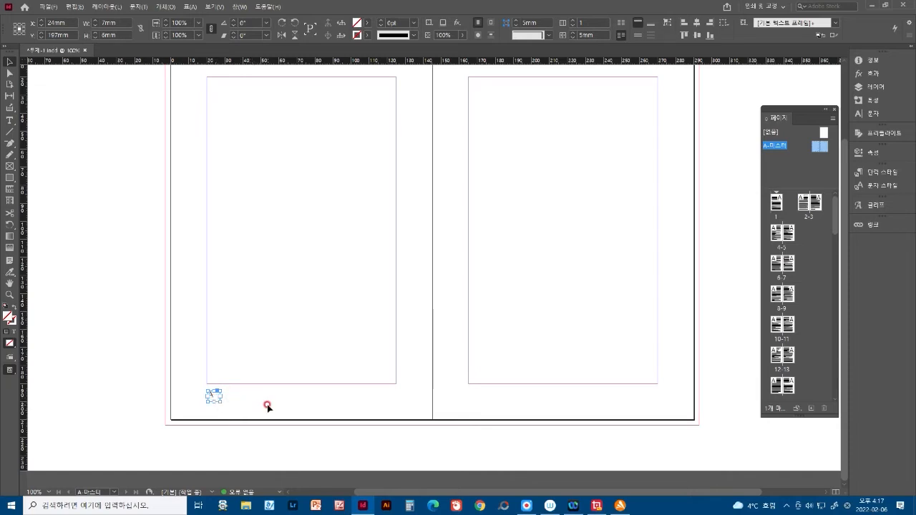
key(ctrl+v)
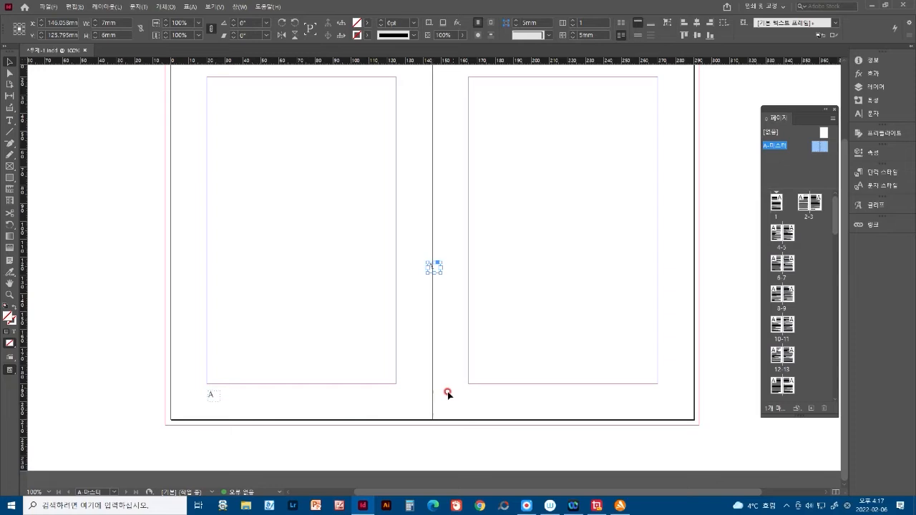
mouse_move(440, 269)
mouse_down()
mouse_move(440, 279)
mouse_move(433, 268)
mouse_up()
drag(437, 270, 653, 395)
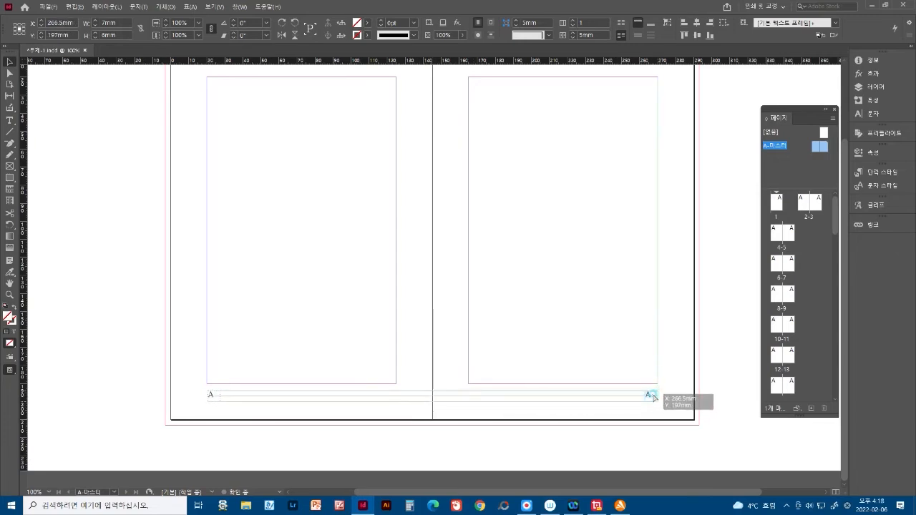
drag(653, 395, 653, 396)
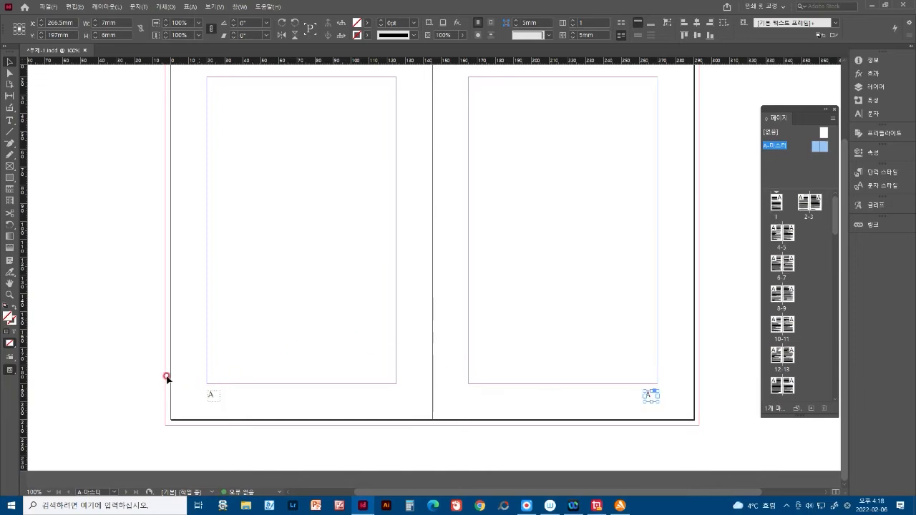
Nudge the left page's page-number frame slightly outward so it sits flush with the outer margin guide
click(215, 398)
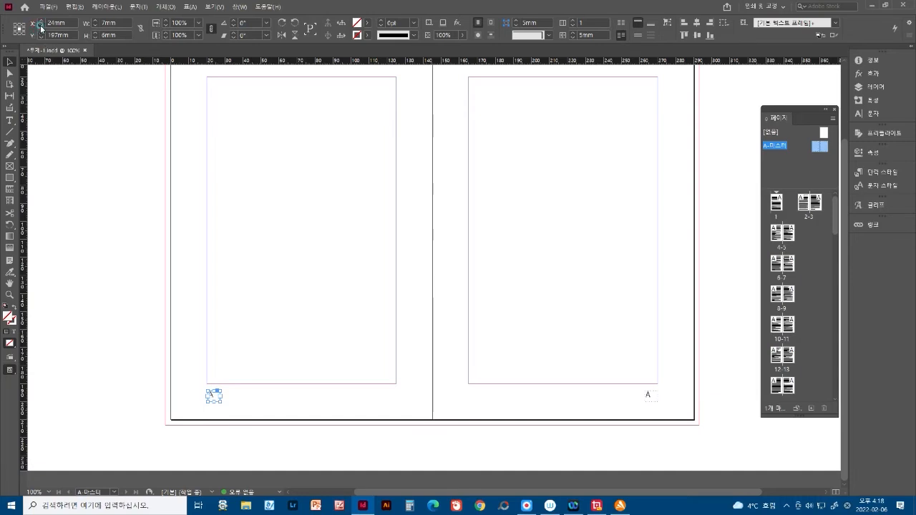
click(212, 399)
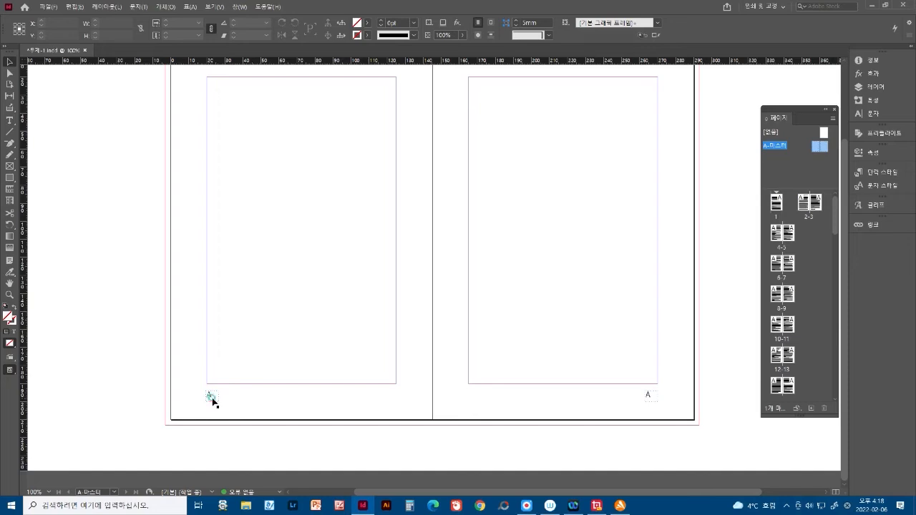
click(234, 399)
Right-align the page-number marker inside the frame on the master's right page
click(653, 398)
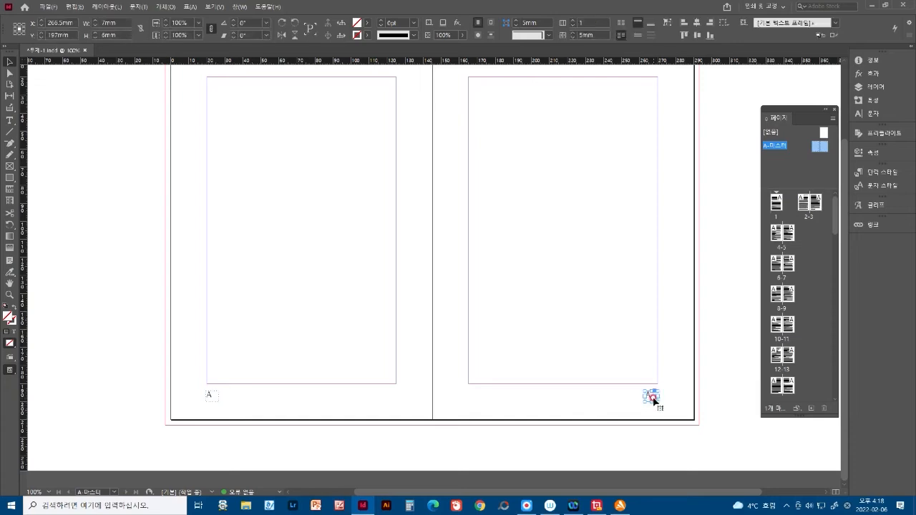
double_click(652, 398)
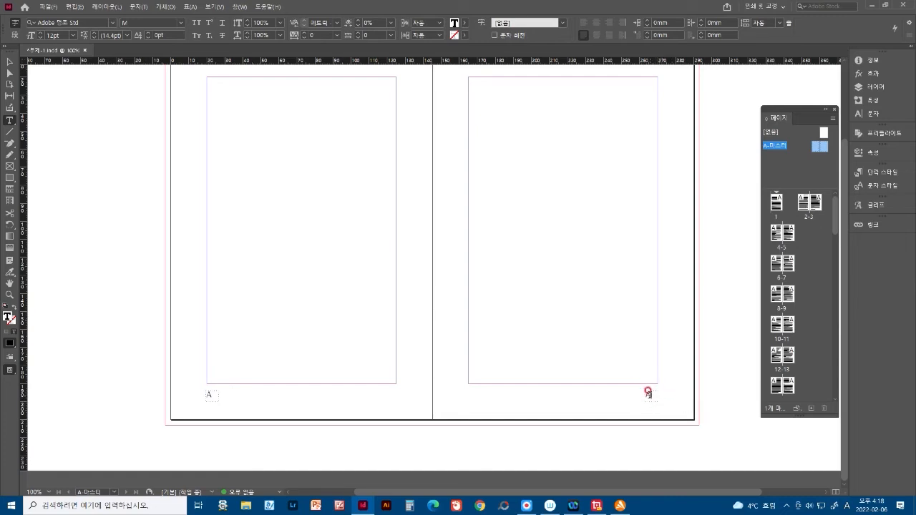
click(649, 393)
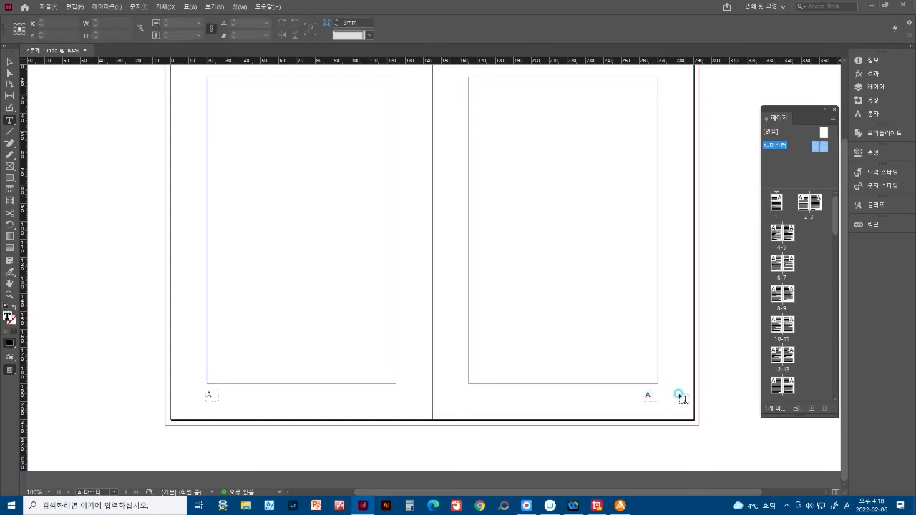
click(651, 392)
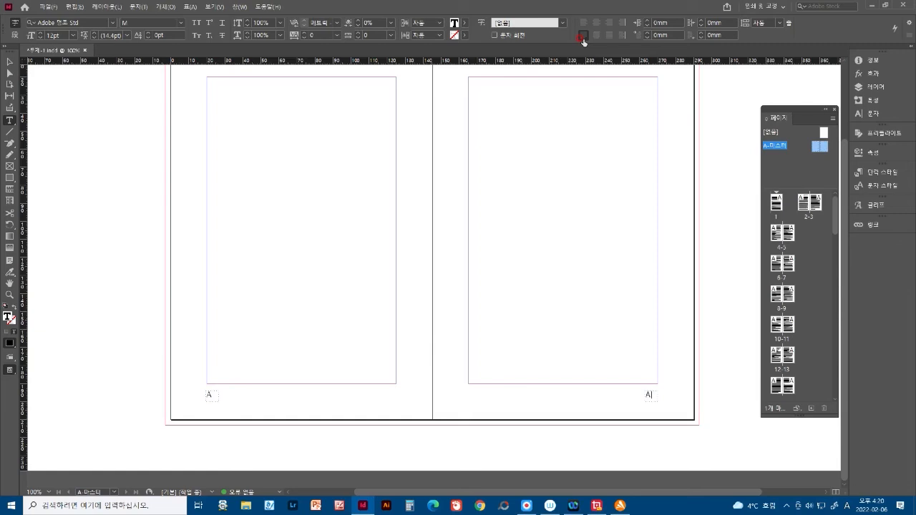
click(609, 23)
click(621, 384)
click(654, 394)
Go to spread 4-5 and check the automatic page numbers at the foot of the pages through spread 14-15
click(808, 265)
drag(786, 246, 779, 236)
double_click(779, 235)
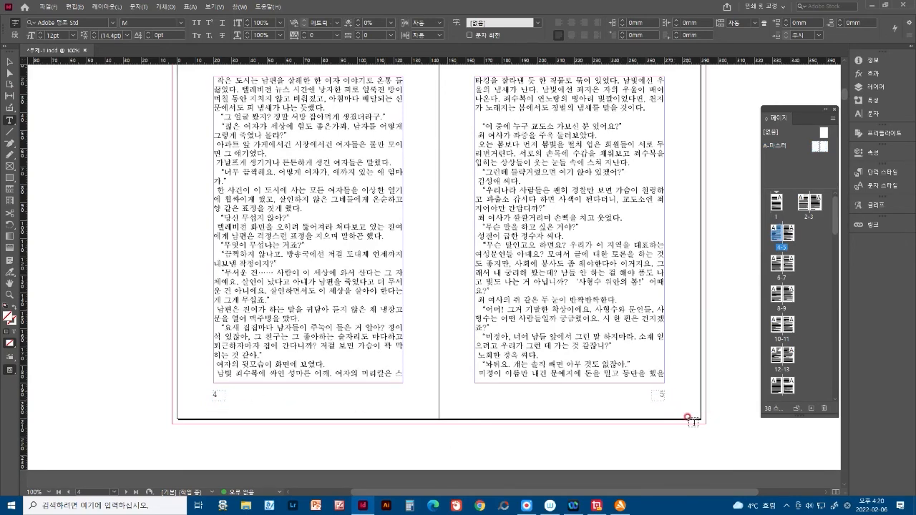
scroll(613, 353, down, 6)
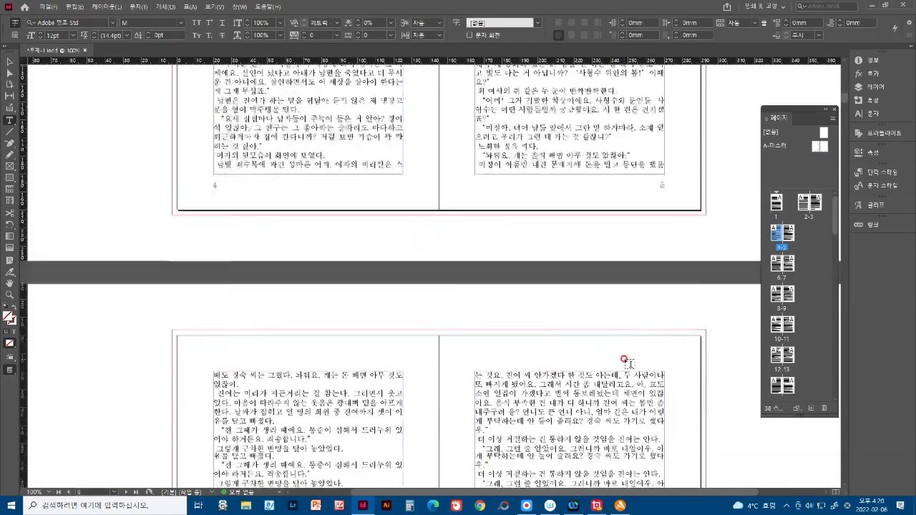
scroll(624, 360, down, 12)
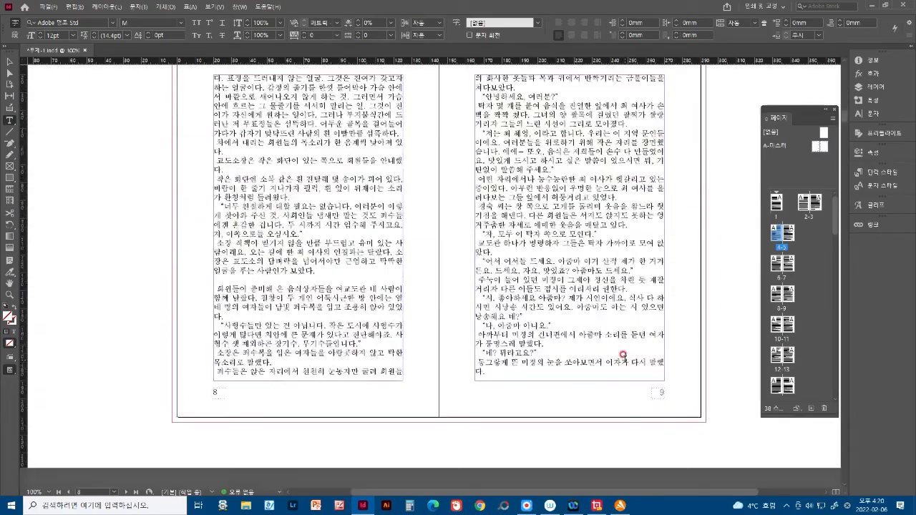
scroll(627, 357, down, 8)
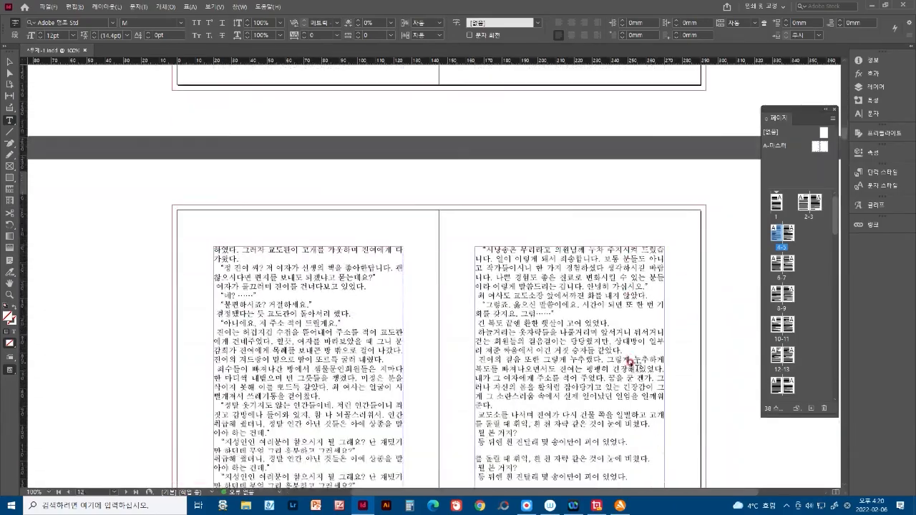
scroll(629, 357, down, 8)
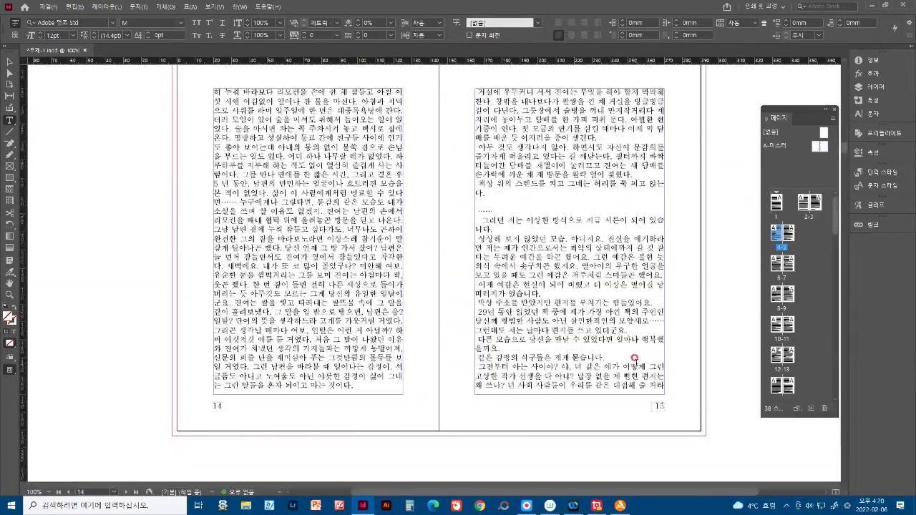
Go to spread 68-69 and check the page numbers there and on the pages that follow
drag(836, 229, 833, 390)
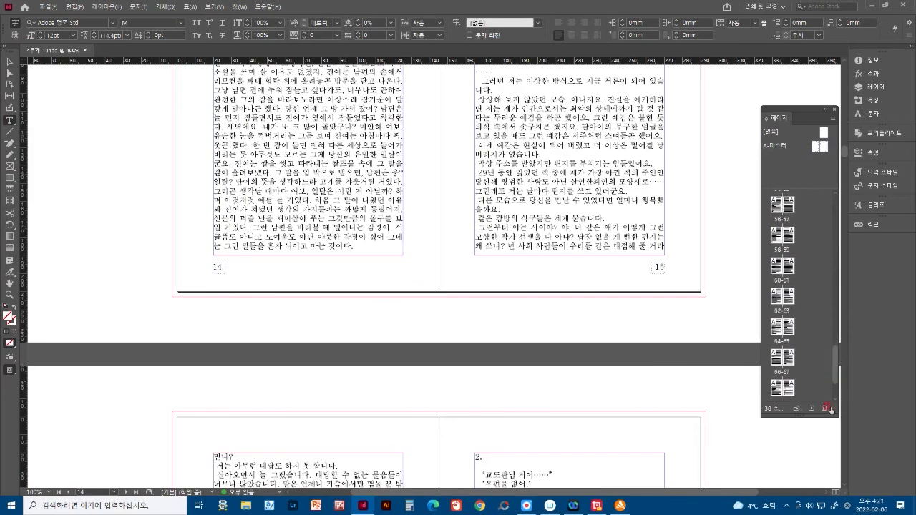
double_click(781, 387)
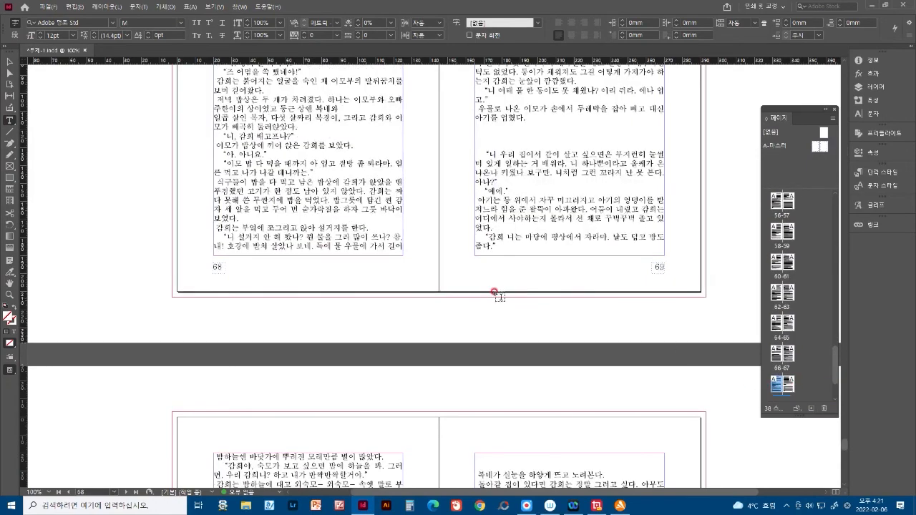
scroll(666, 288, down, 3)
scroll(637, 280, down, 10)
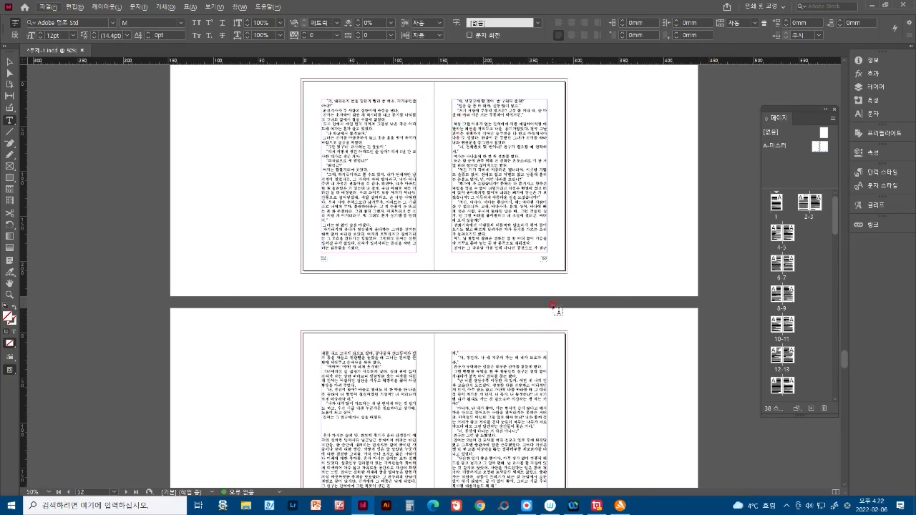
Go back through the middle of the document and examine the body text and page numbers on pages 48 to 51
scroll(549, 303, up, 3)
scroll(549, 303, up, 8)
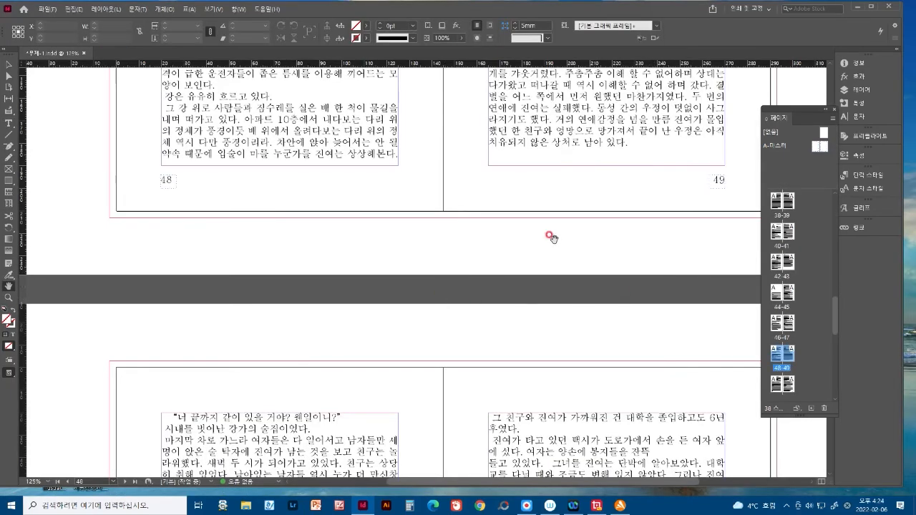
drag(590, 336, 581, 197)
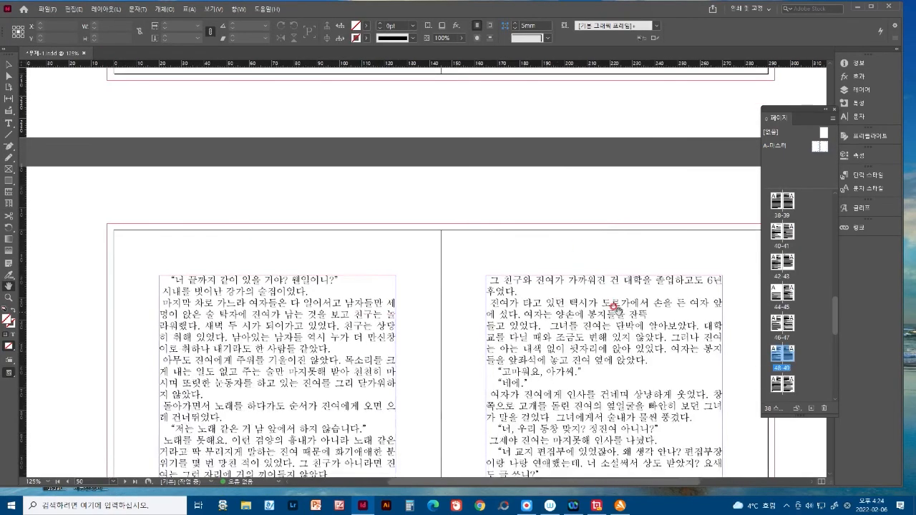
drag(582, 364, 567, 245)
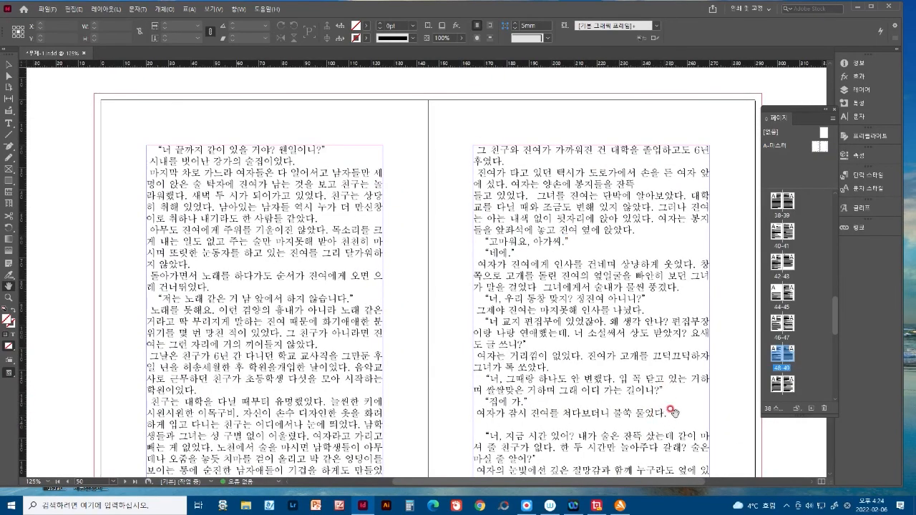
drag(689, 442, 713, 312)
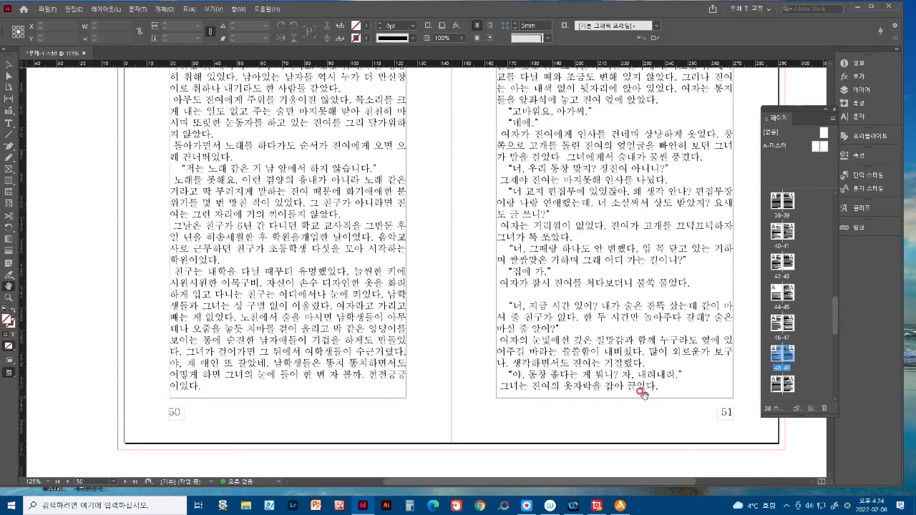